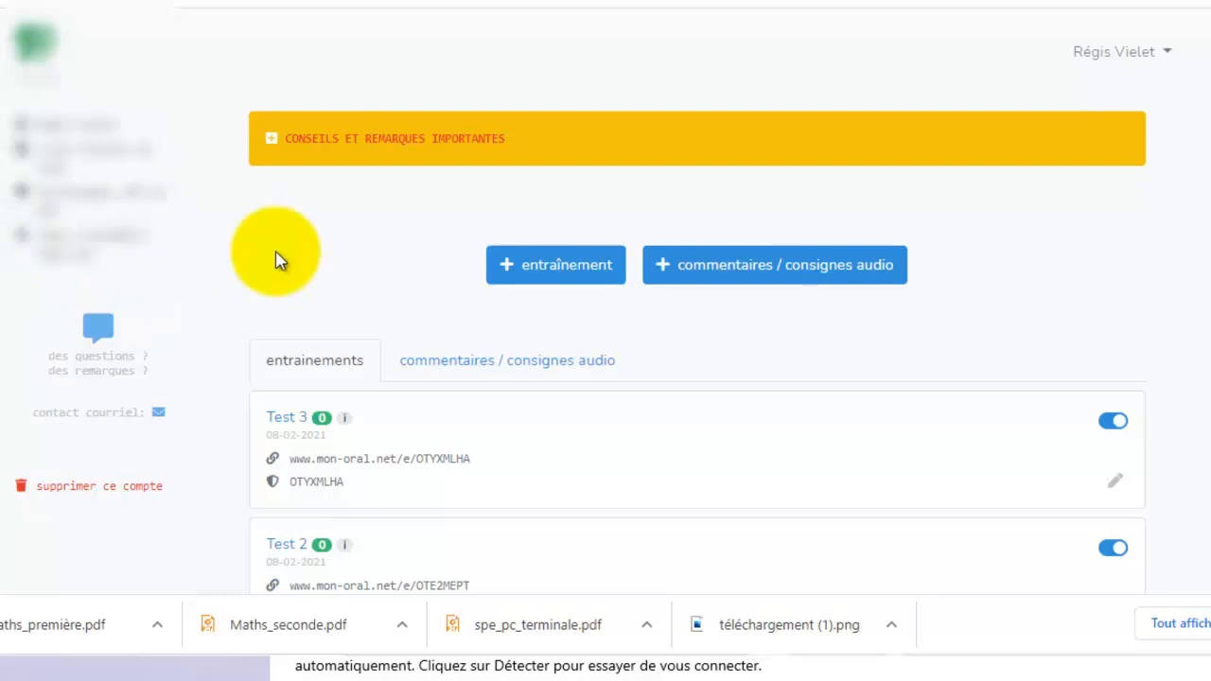
- Create a new training titled "Test 4" and set its type to français / langues
scroll(322, 246, "down", 1)
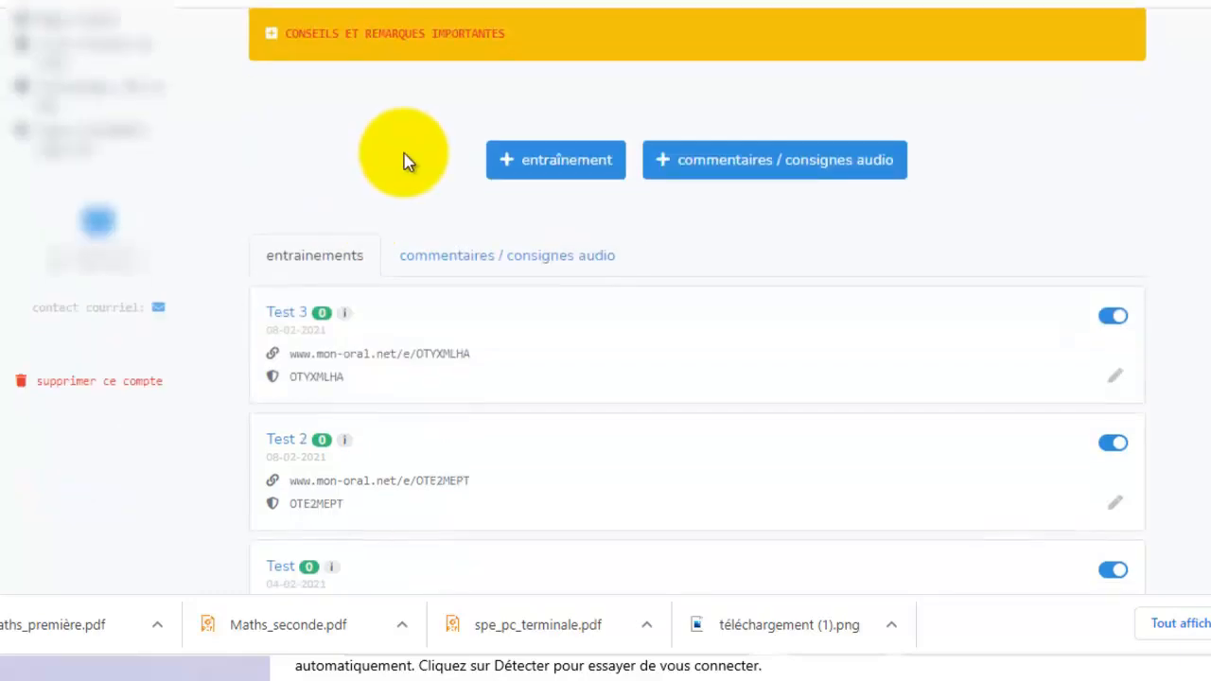
scroll(274, 255, "down", 1)
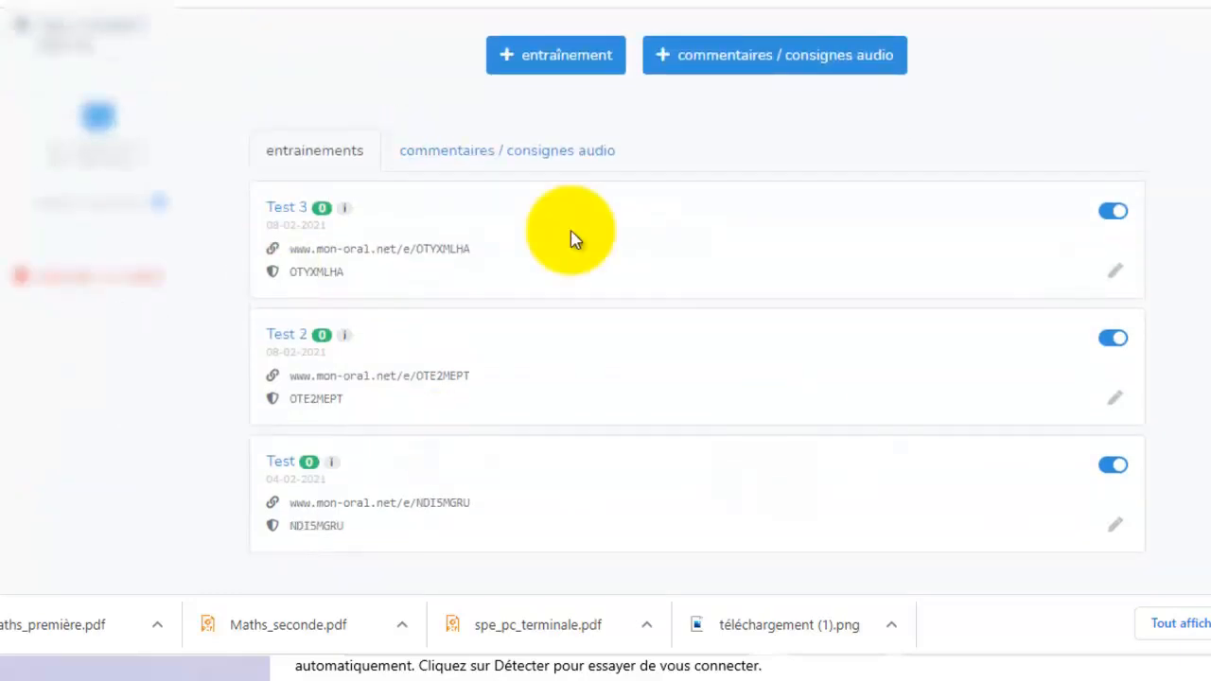
scroll(473, 203, "up", 2)
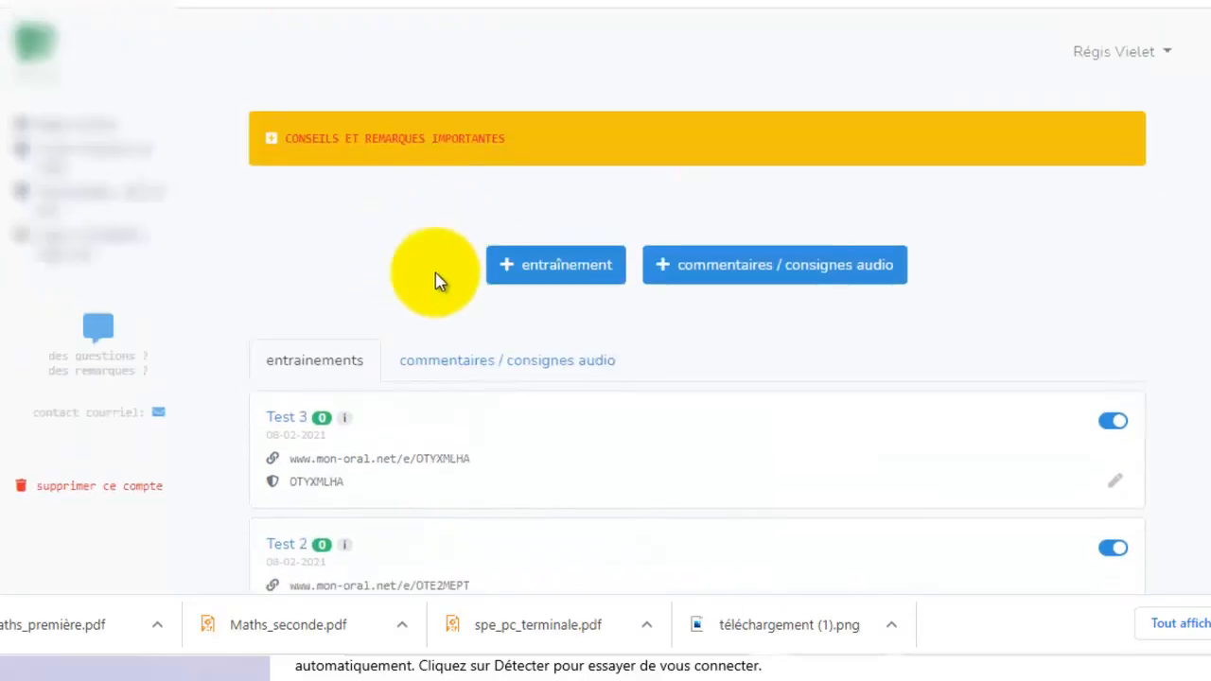
left_click(506, 268)
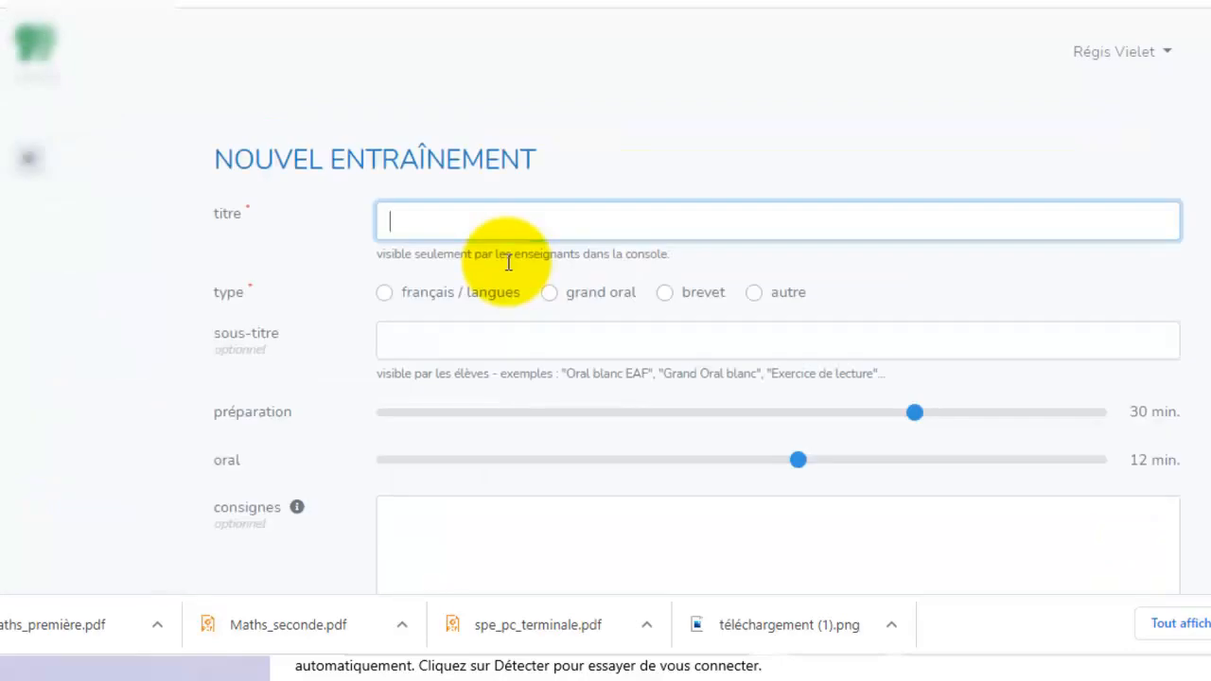
type("Test")
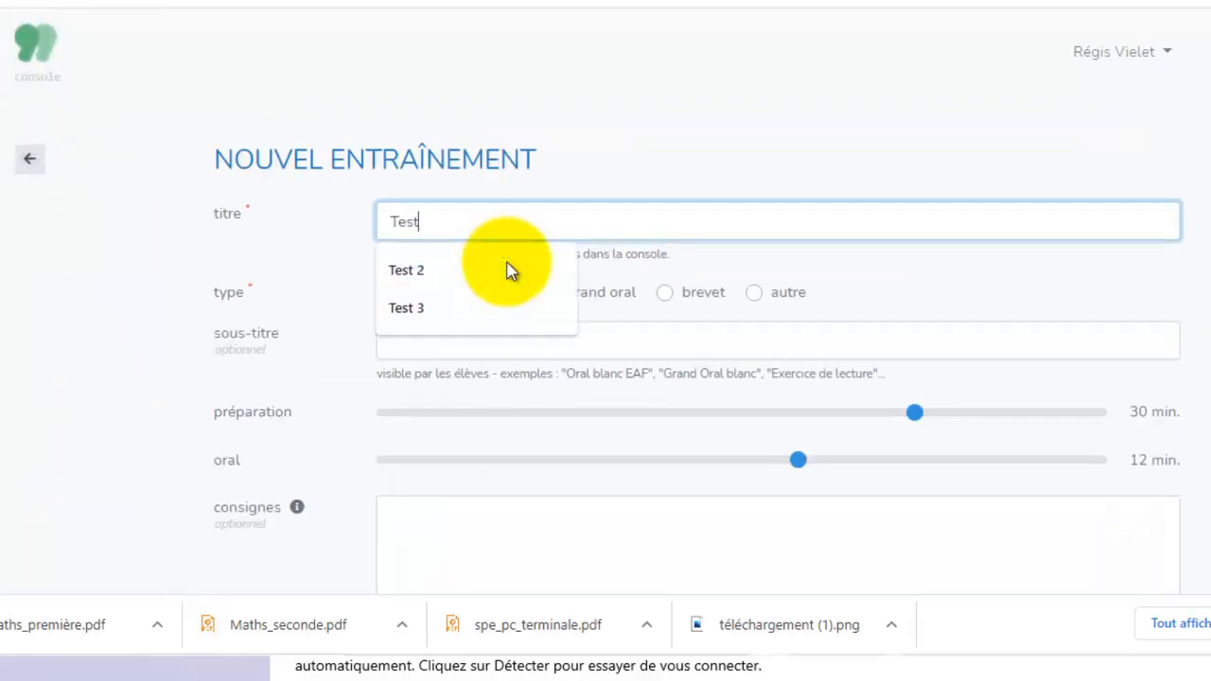
type(" 4")
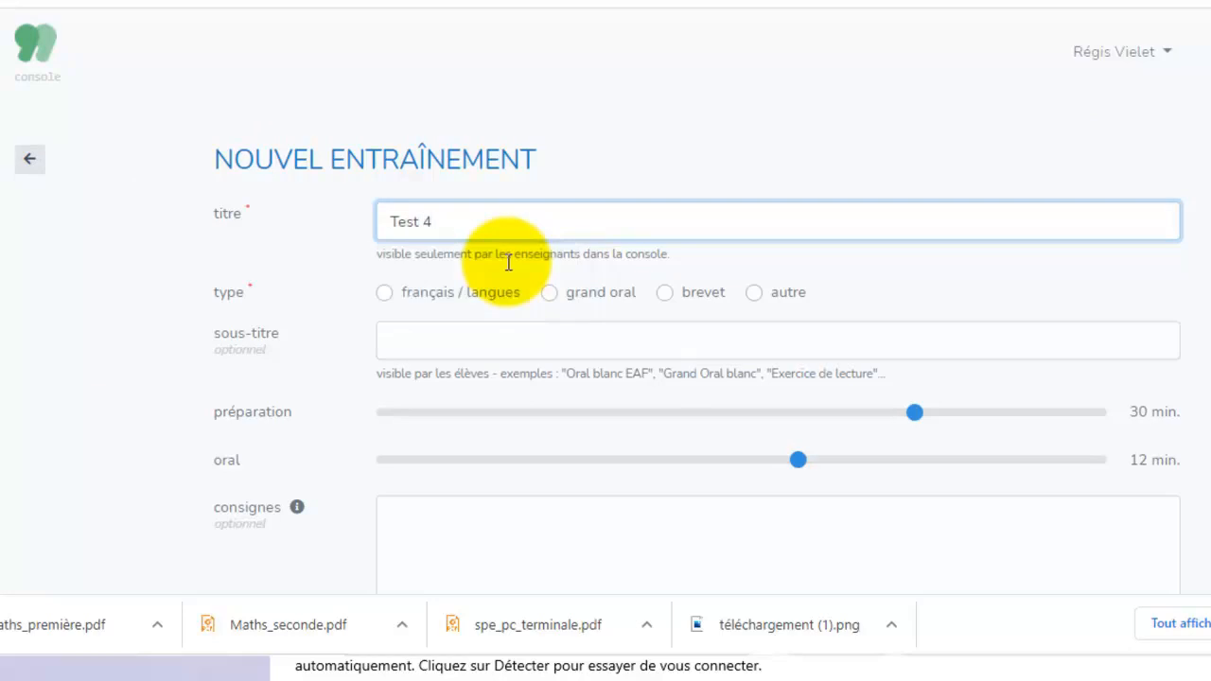
left_click(384, 295)
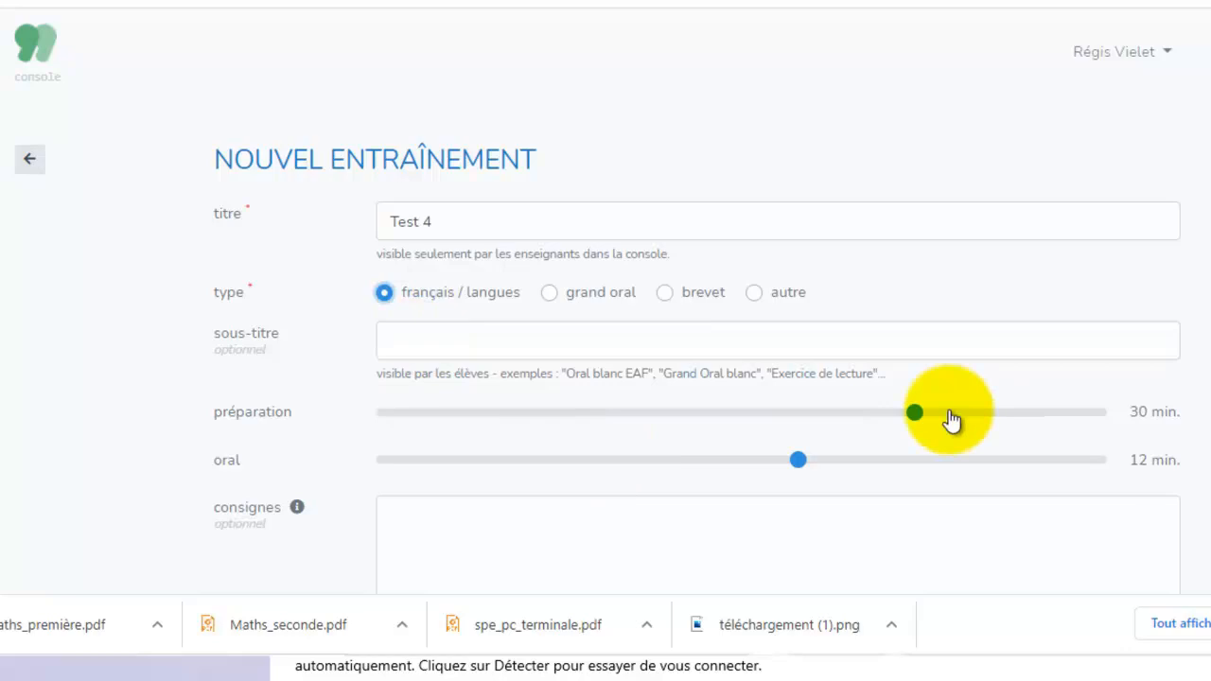
- Set the preparation time to 1 min and enter the instructions "Vous allez passer le test 4"
left_click_drag(916, 414, 386, 416)
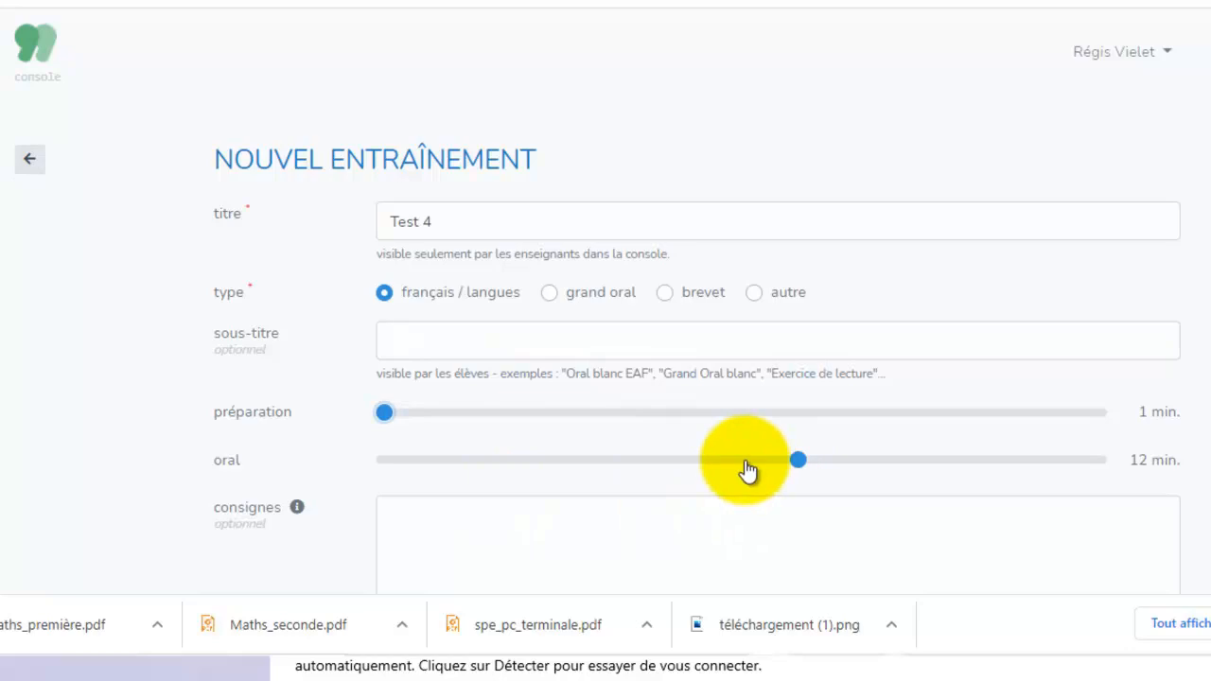
left_click(502, 506)
scroll(445, 445, "down", 1)
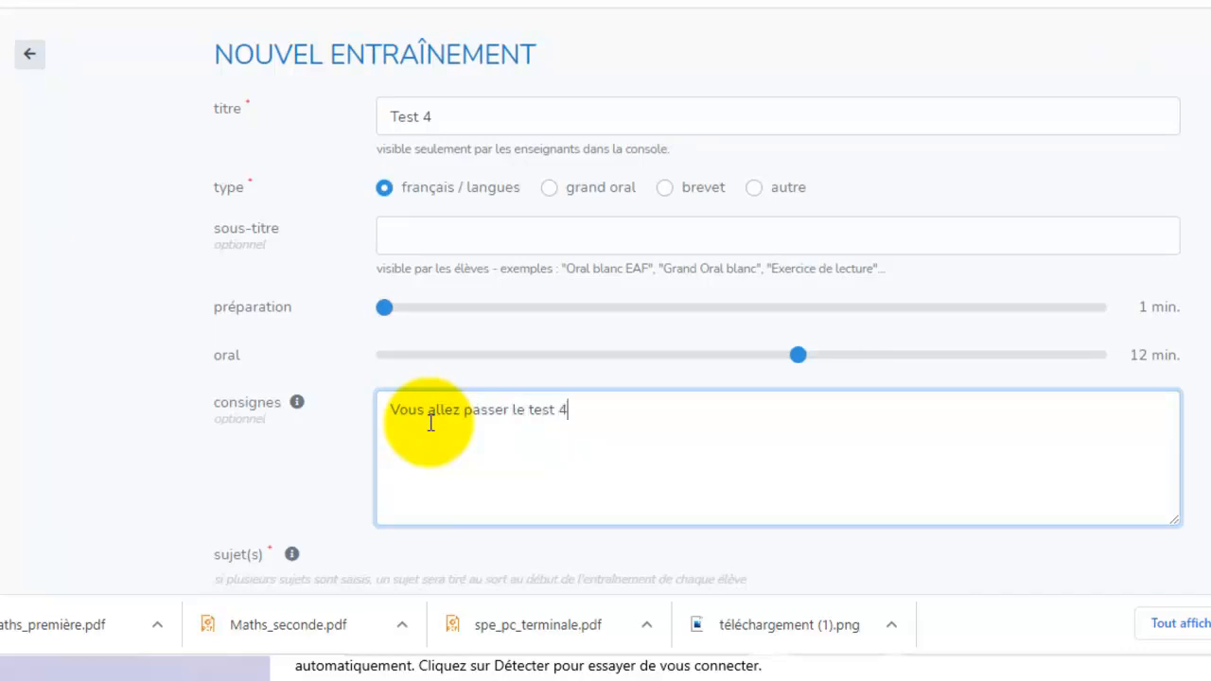
- Enter "Sujet 1" as the first subject and add a second subject reading "Sujet 2"
scroll(432, 459, "down", 3)
left_click(294, 334)
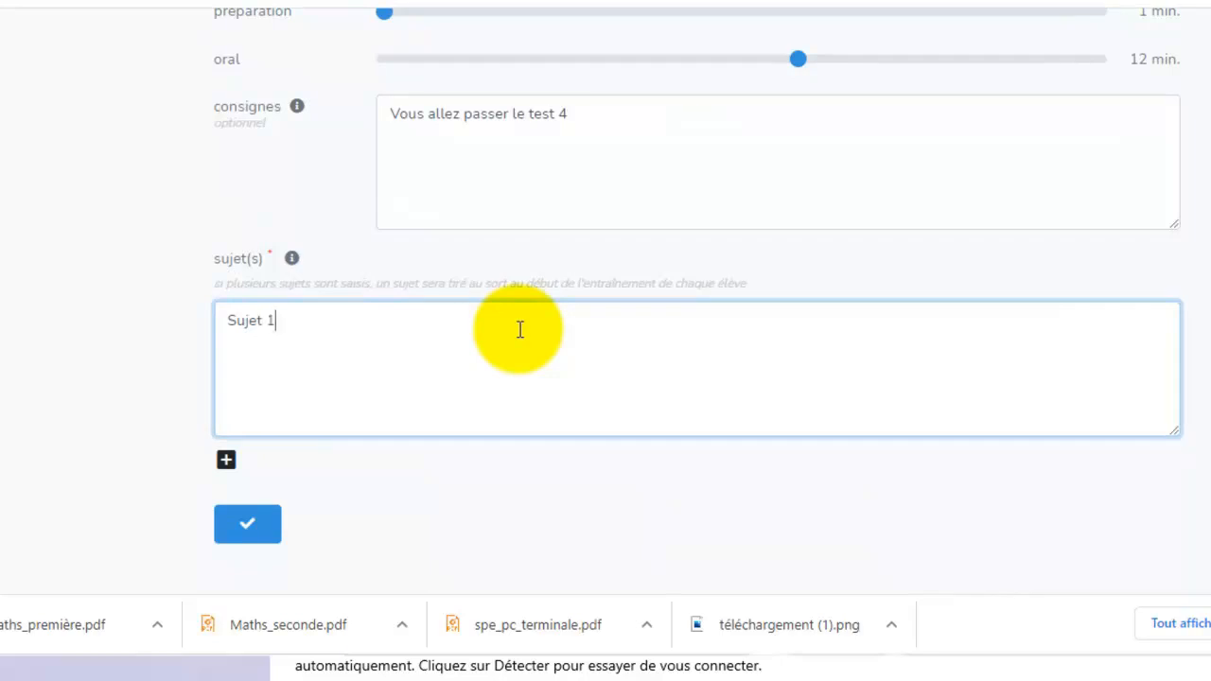
left_click_drag(296, 322, 224, 324)
key("ctrl+c")
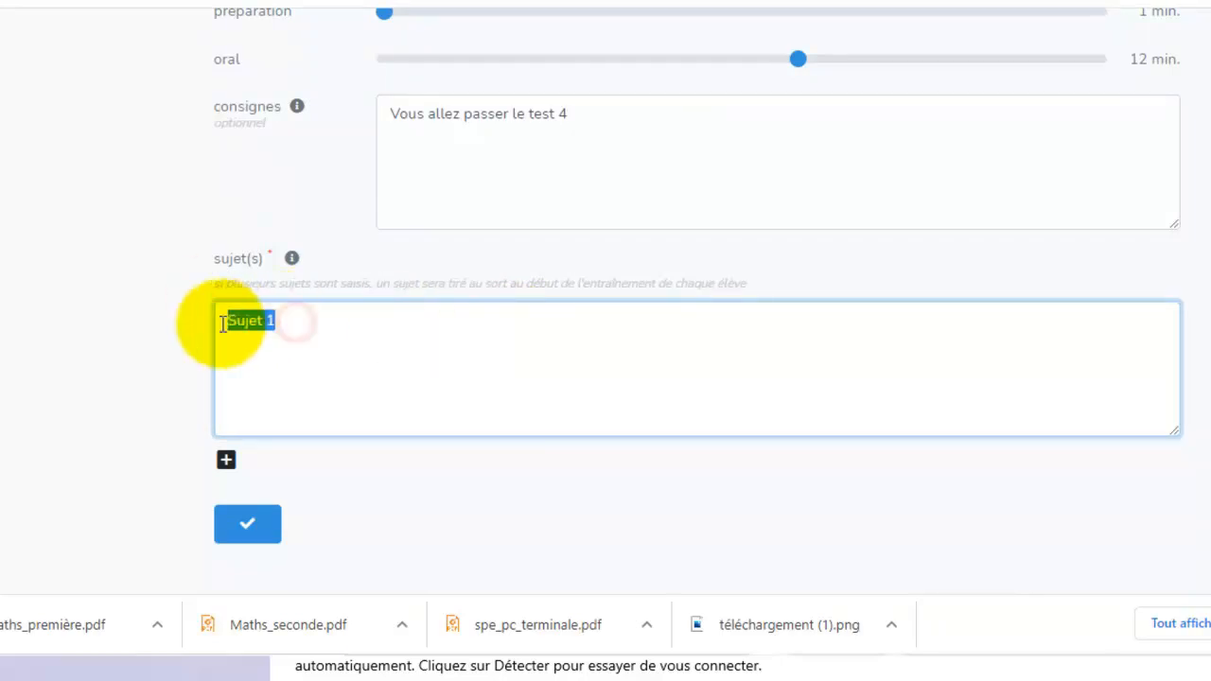
left_click(224, 460)
left_click(253, 468)
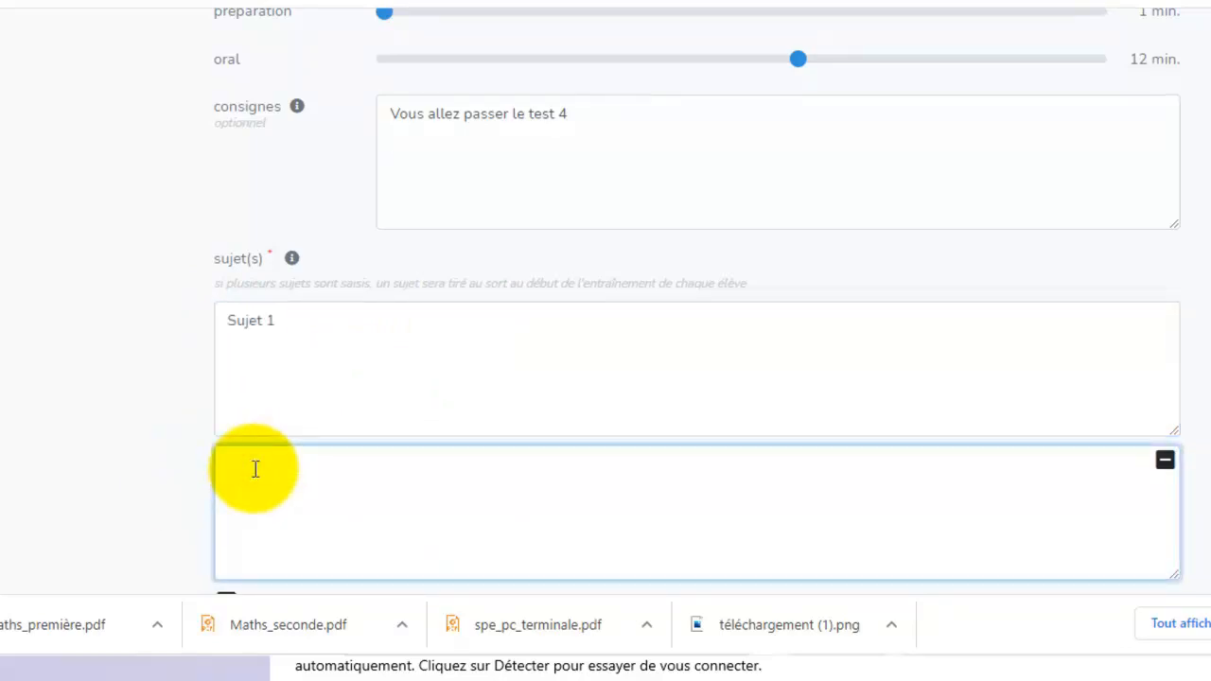
key("ctrl+v")
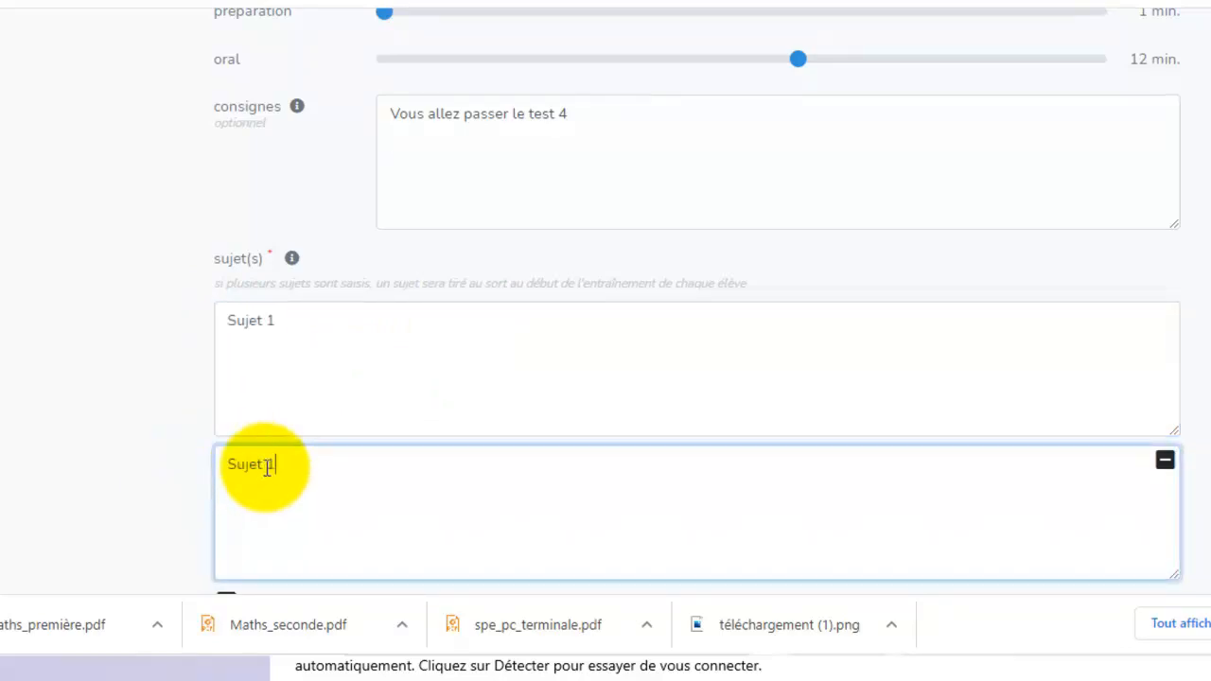
left_click_drag(267, 465, 275, 465)
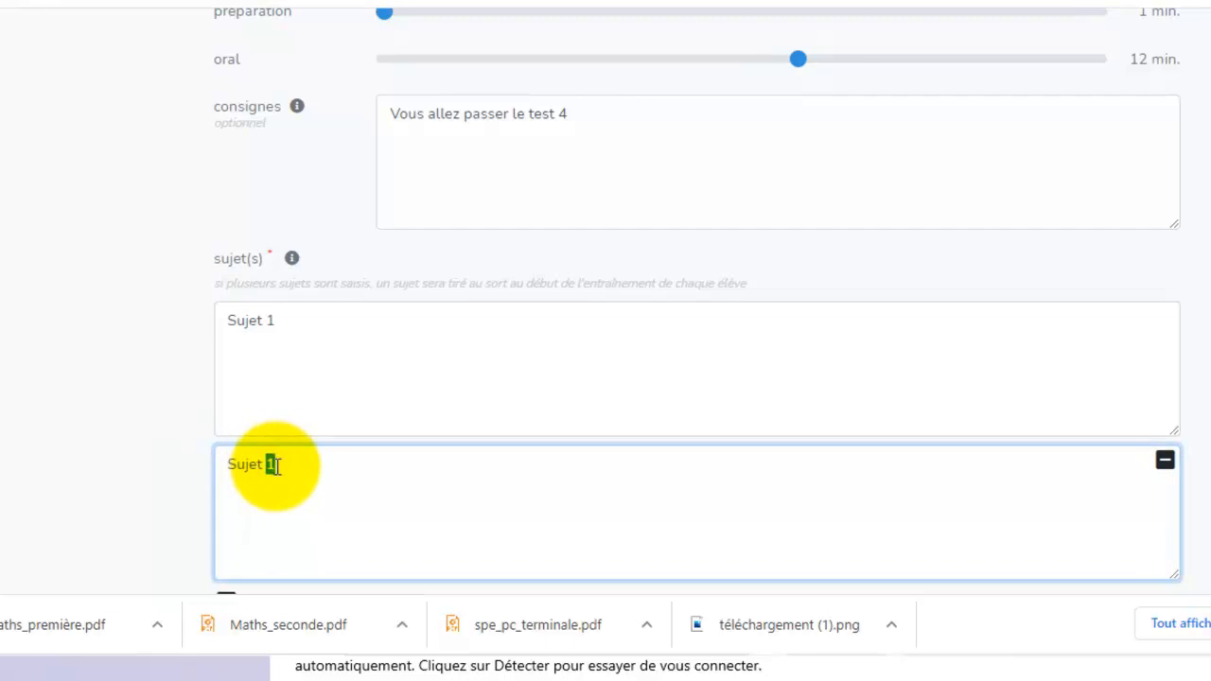
type("2")
- Add a third subject to the training with the text "Sujet 3"
scroll(279, 487, "down", 1)
left_click(229, 493)
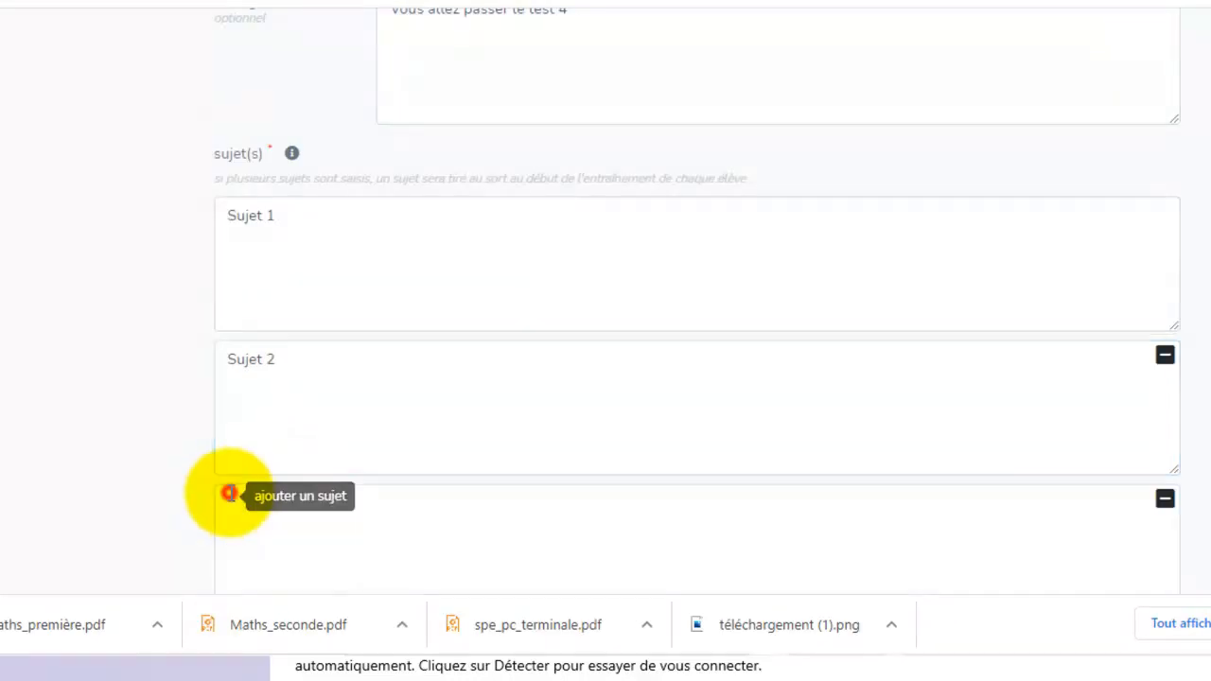
left_click(272, 527)
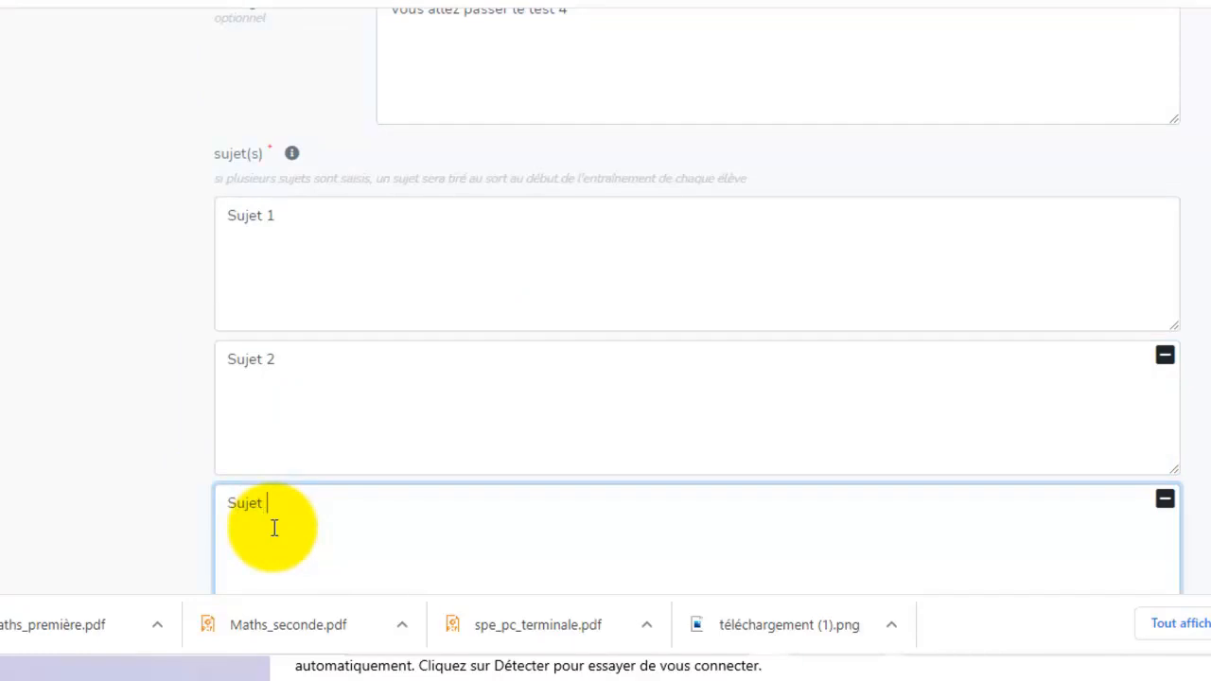
scroll(388, 344, "down", 2)
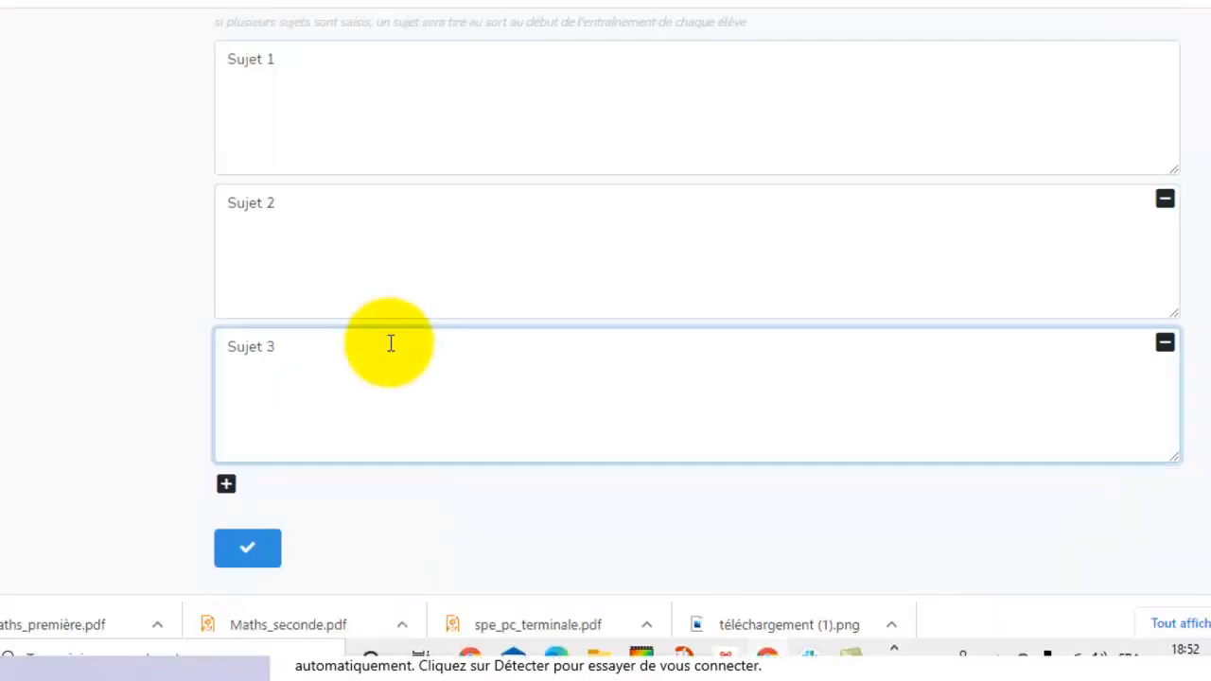
- Add a fourth subject reading "Sujet 4" and save the training
left_click(228, 462)
left_click(275, 473)
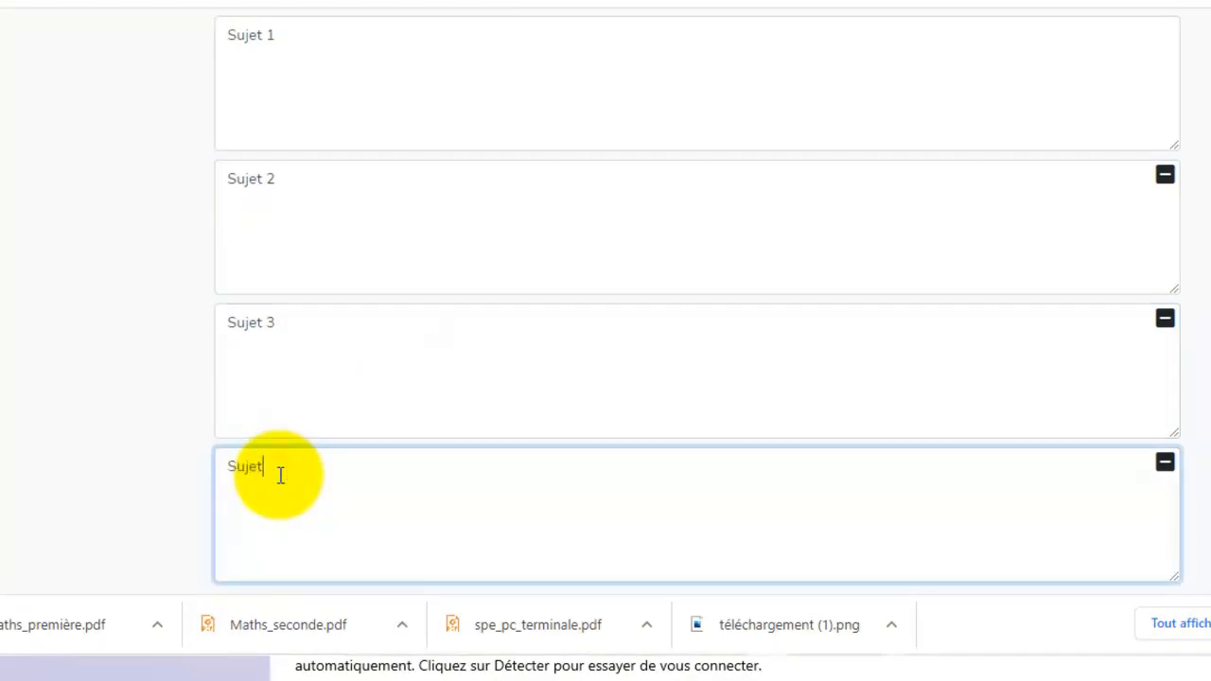
scroll(368, 430, "down", 2)
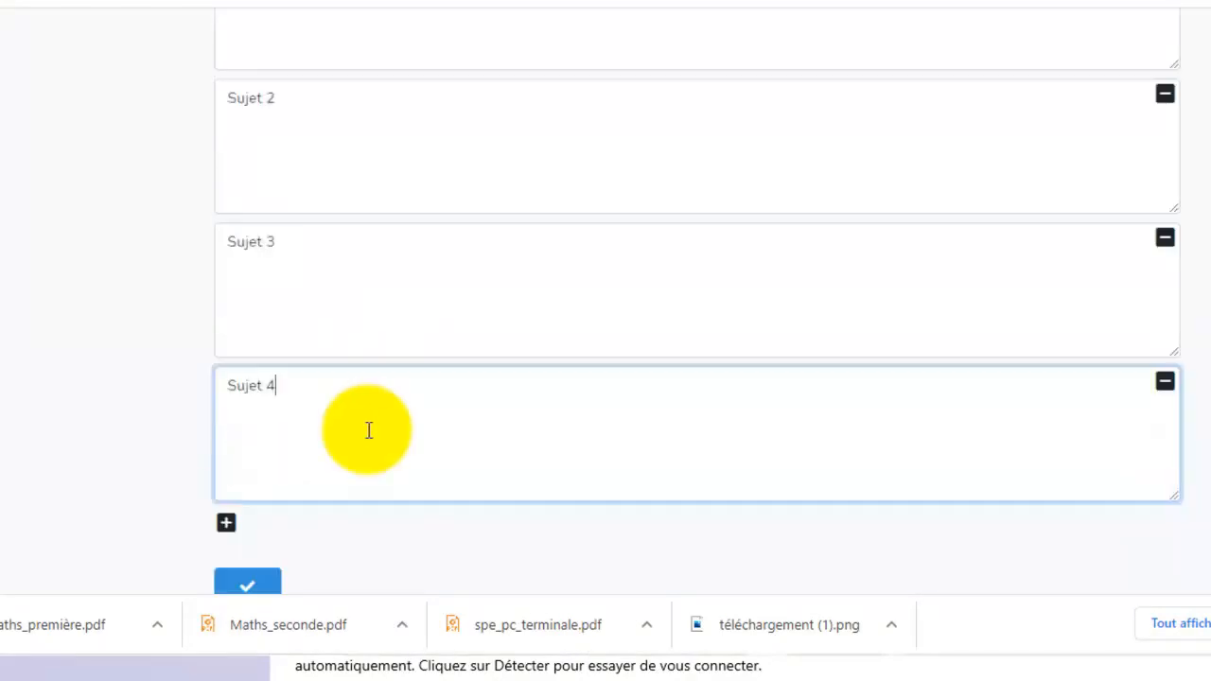
left_click(244, 528)
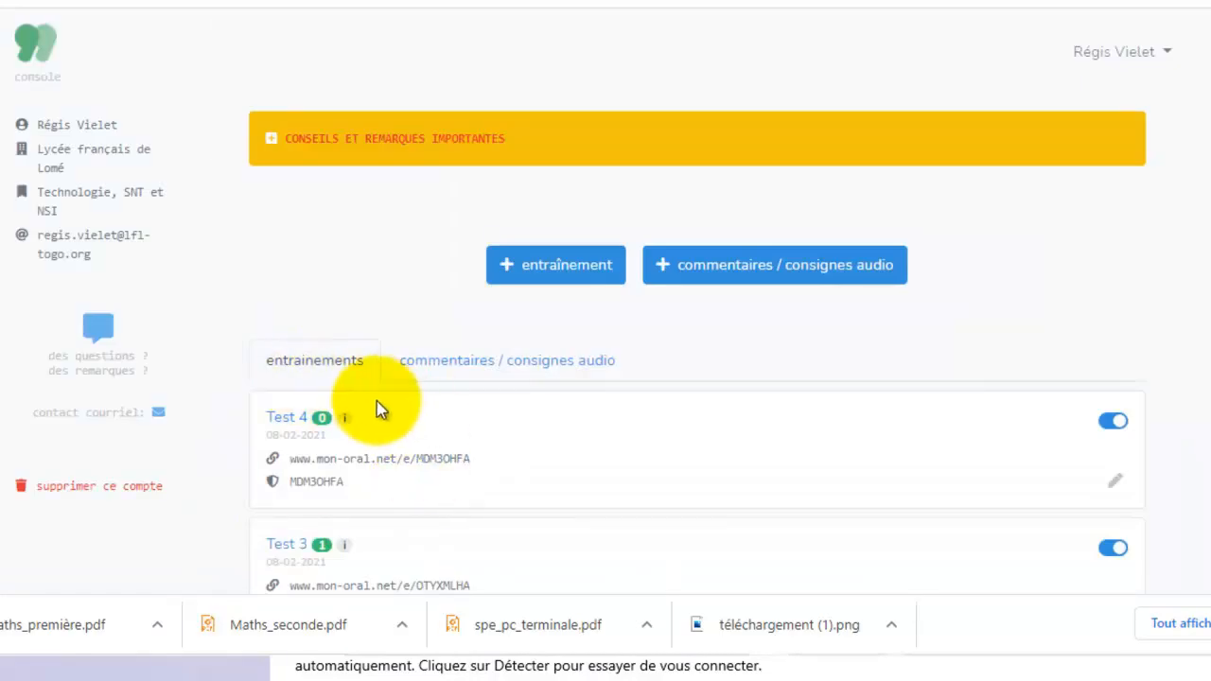
- Copy the student access link of the Test 4 training from the console's training list
mouse_move(344, 419)
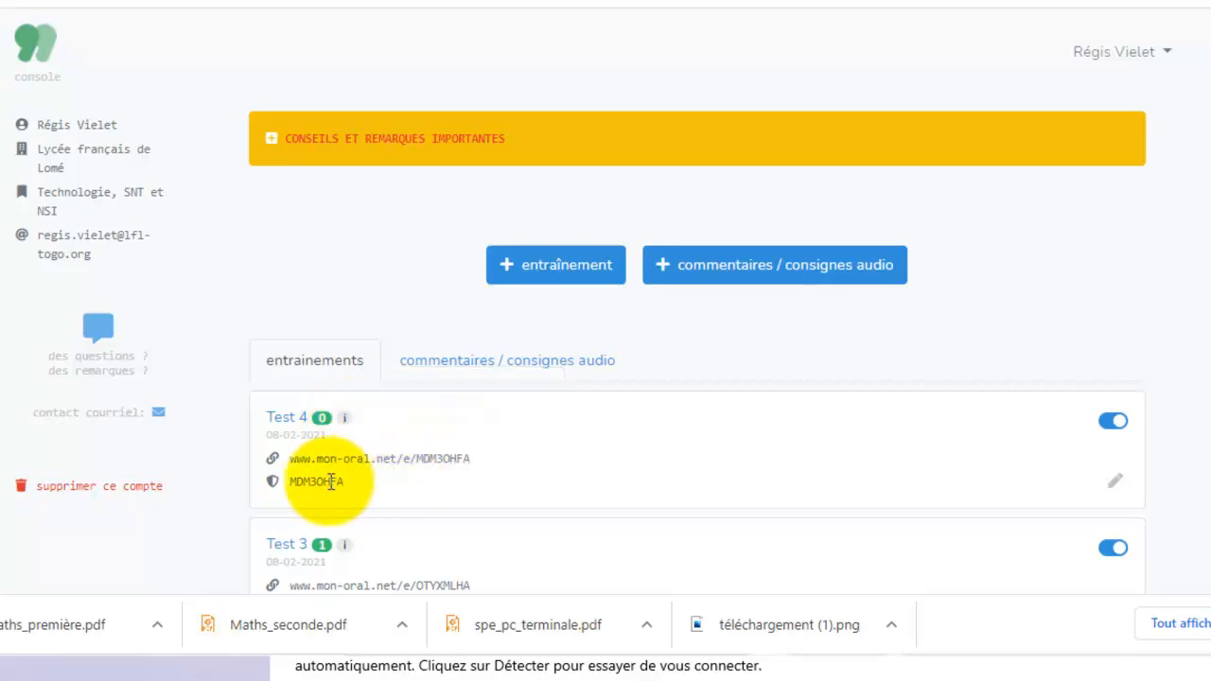
left_click_drag(289, 481, 338, 489)
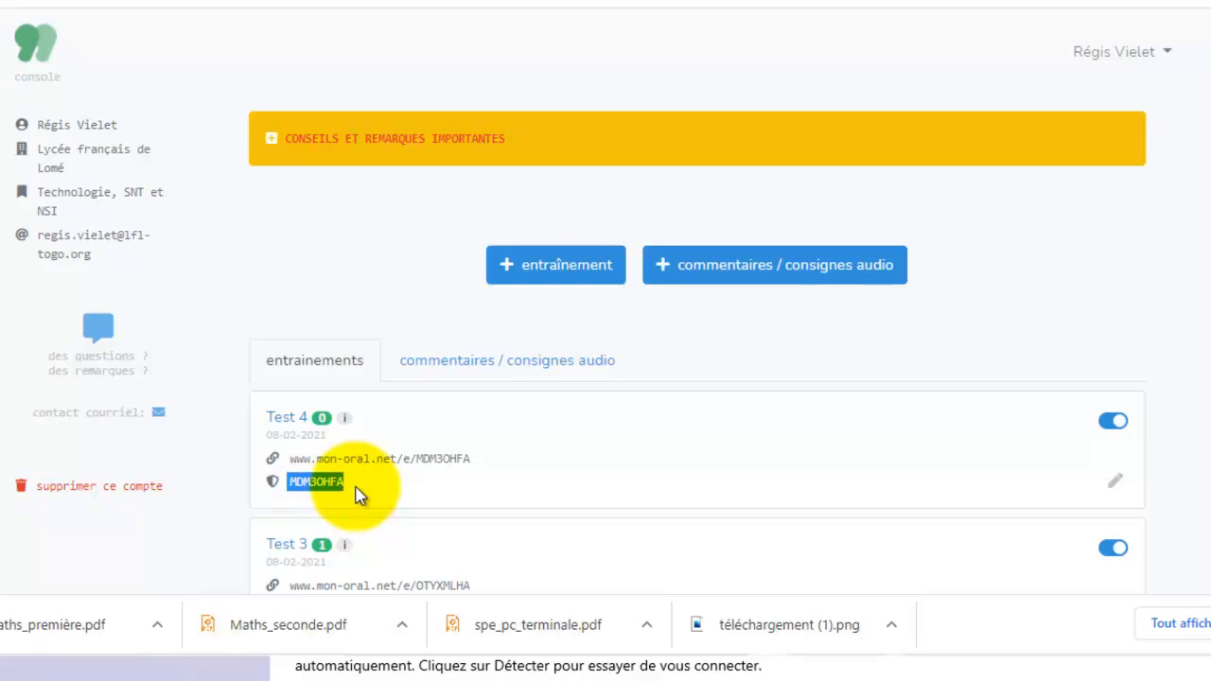
left_click_drag(484, 456, 285, 459)
key("ctrl+c")
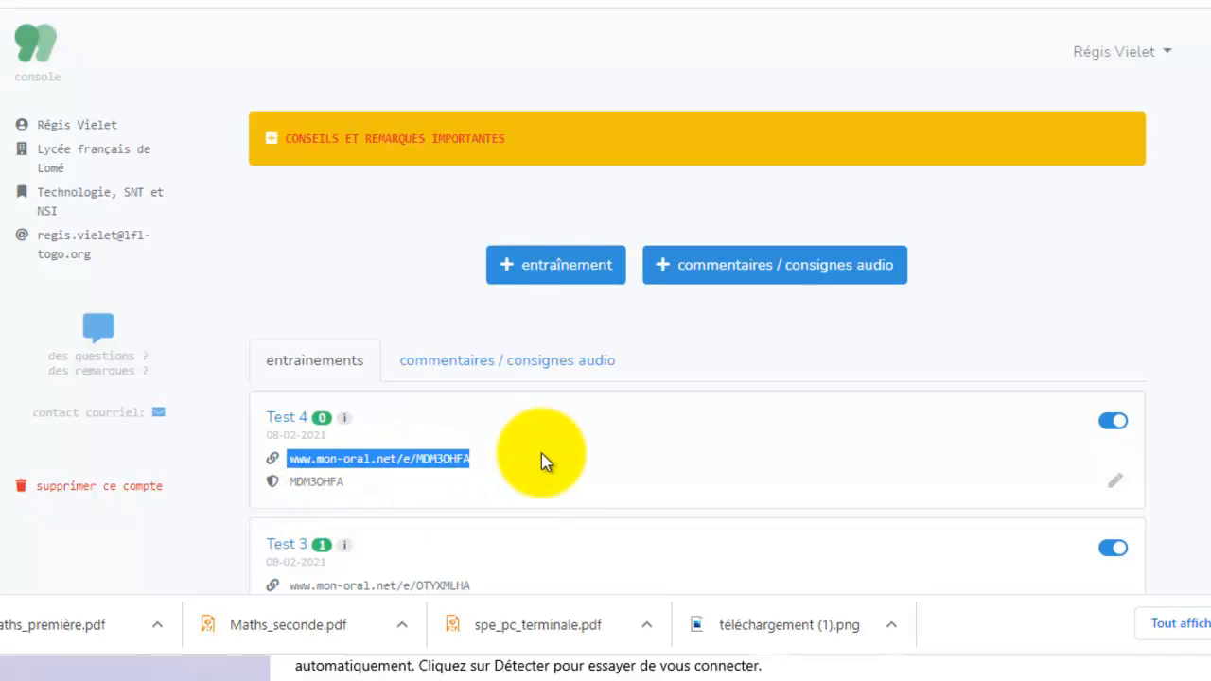
- Load the copied Test 4 training link in a new private browsing window
left_click(1193, 2)
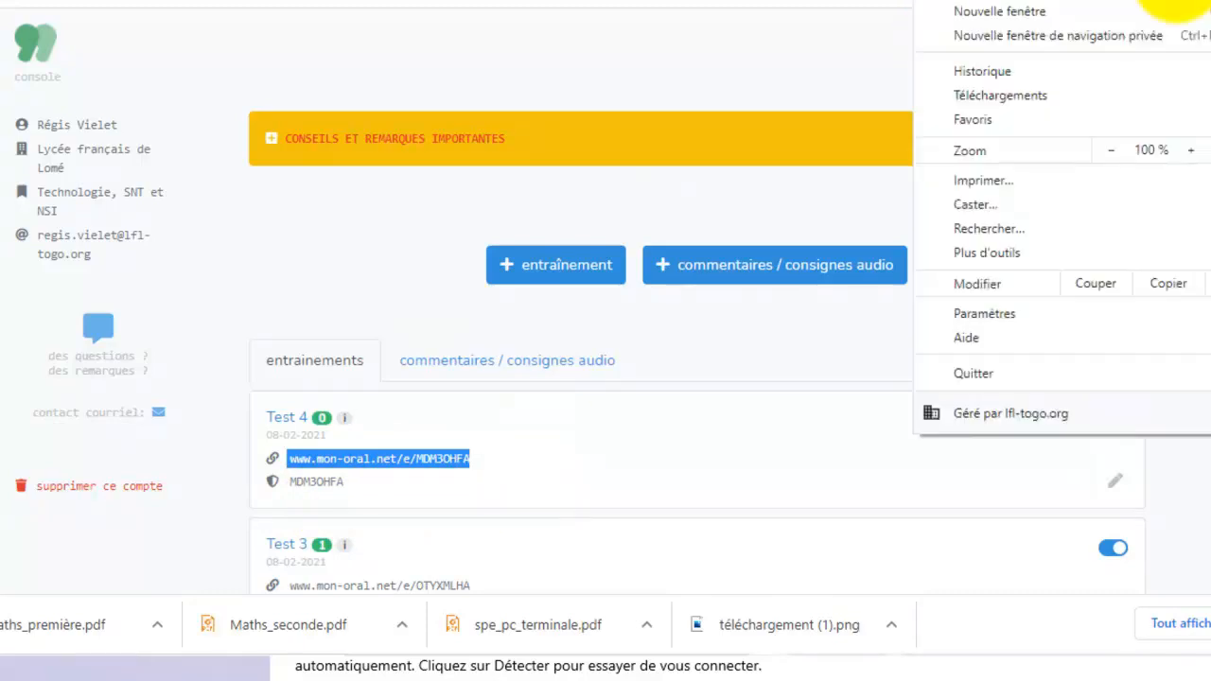
left_click(1081, 35)
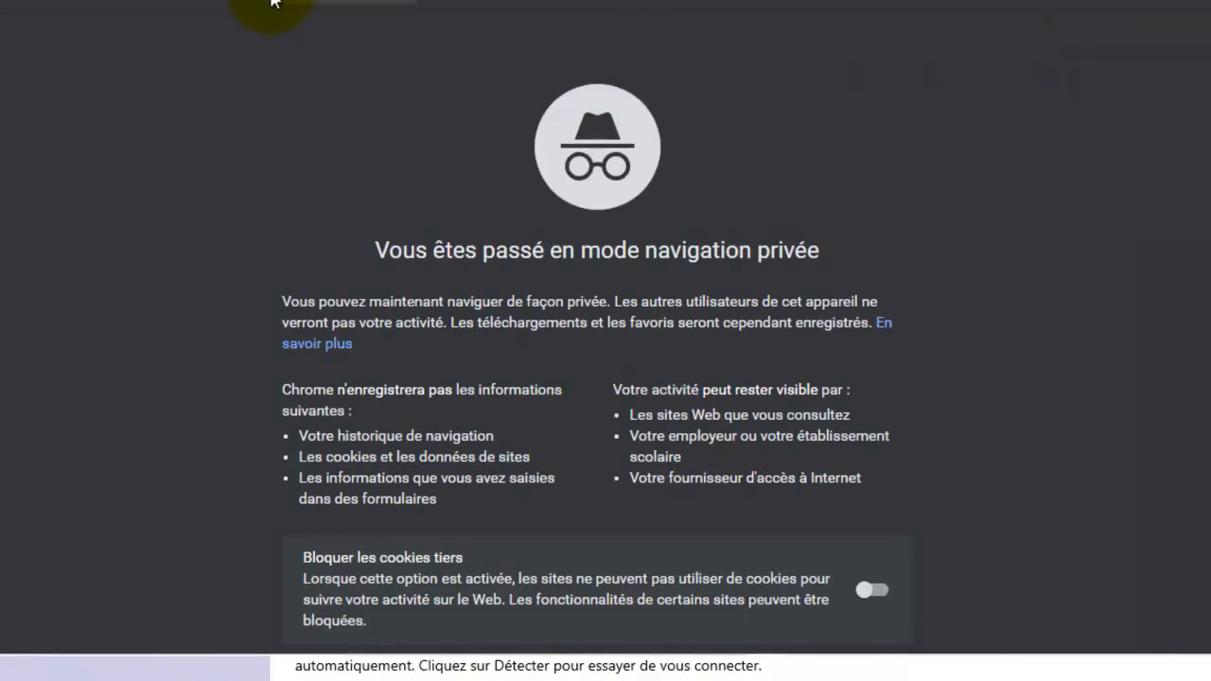
key("ctrl+v")
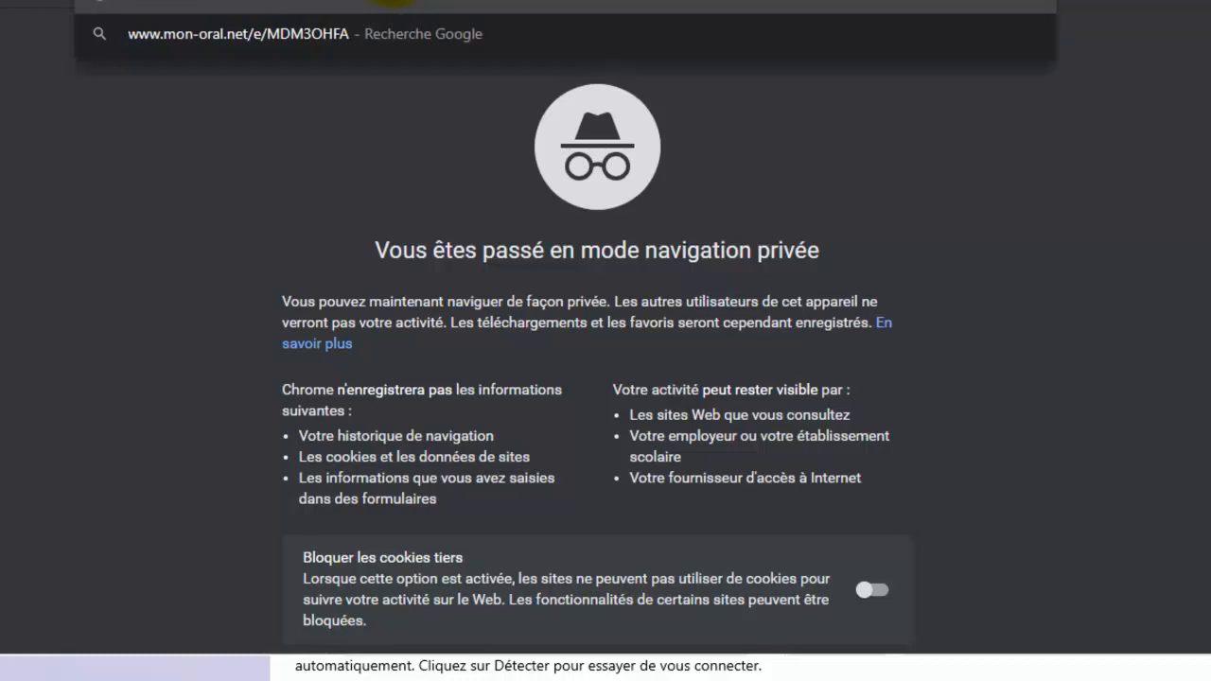
key("Return")
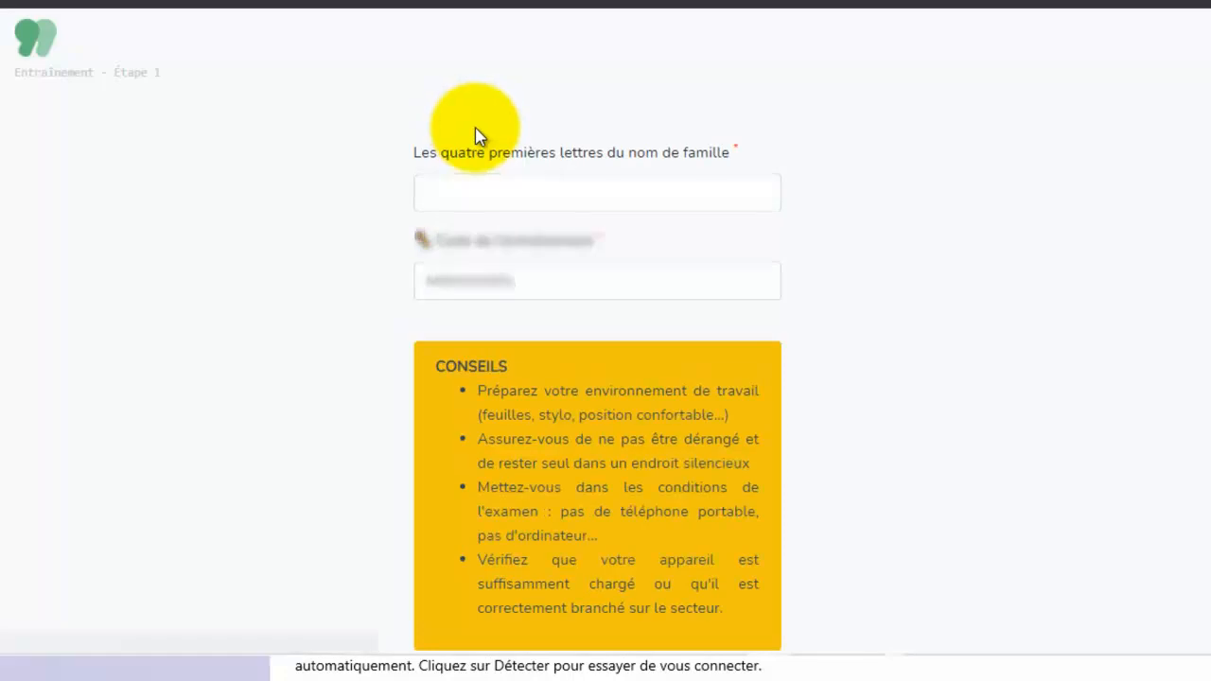
- Fill in the first four letters of the student's family name and submit the Étape 1 form
left_click(438, 195)
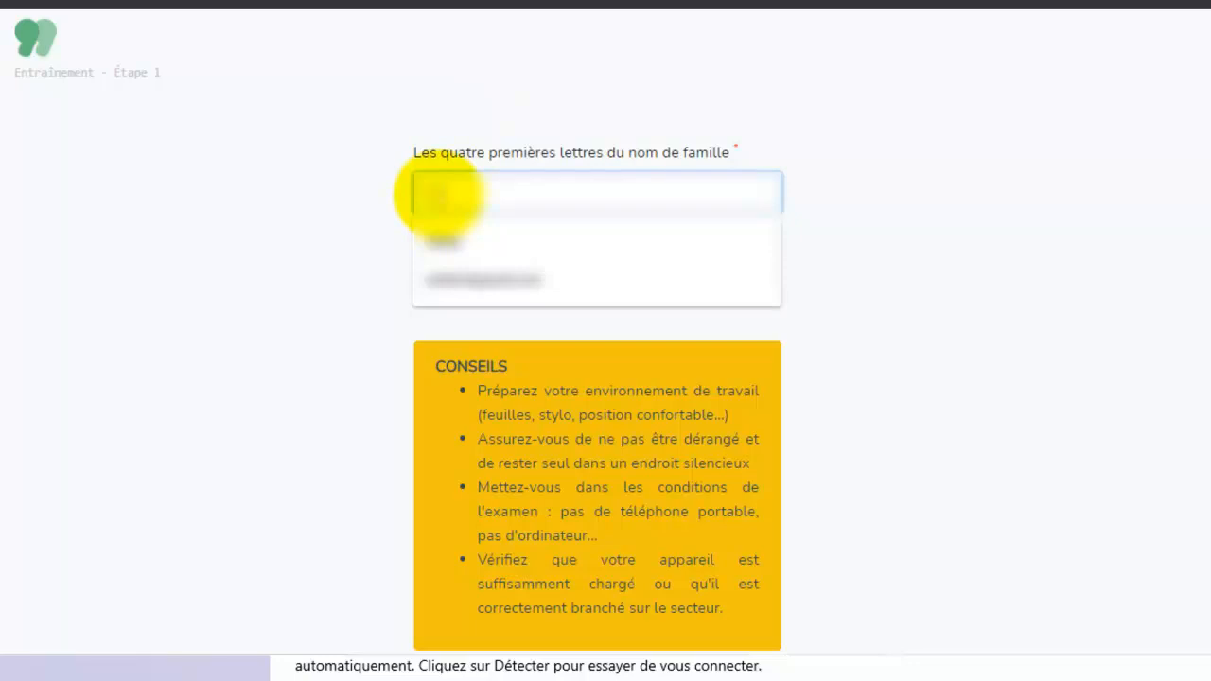
type("DU")
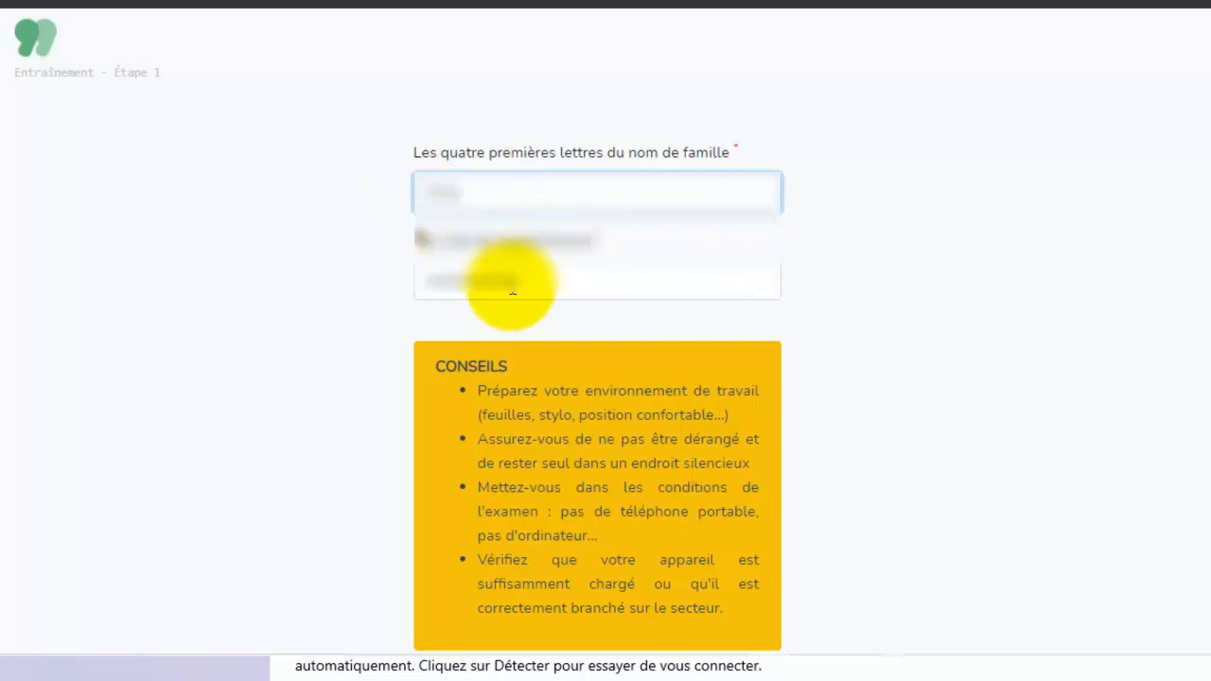
scroll(616, 360, "down", 1)
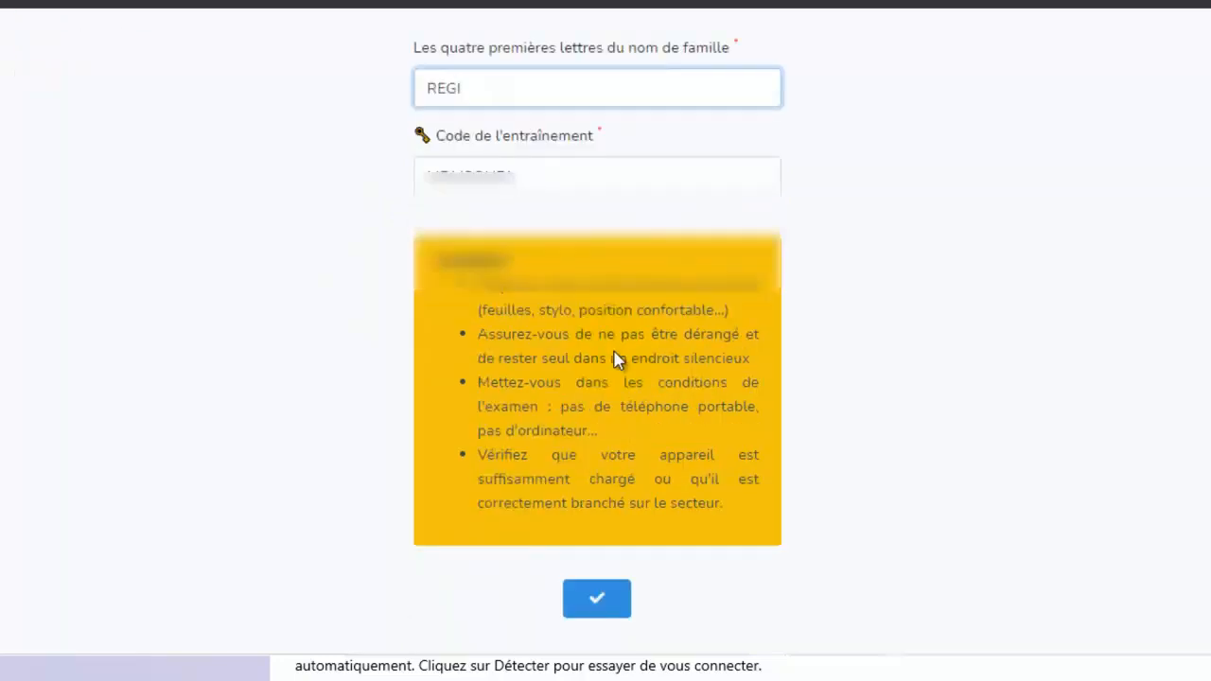
left_click(591, 596)
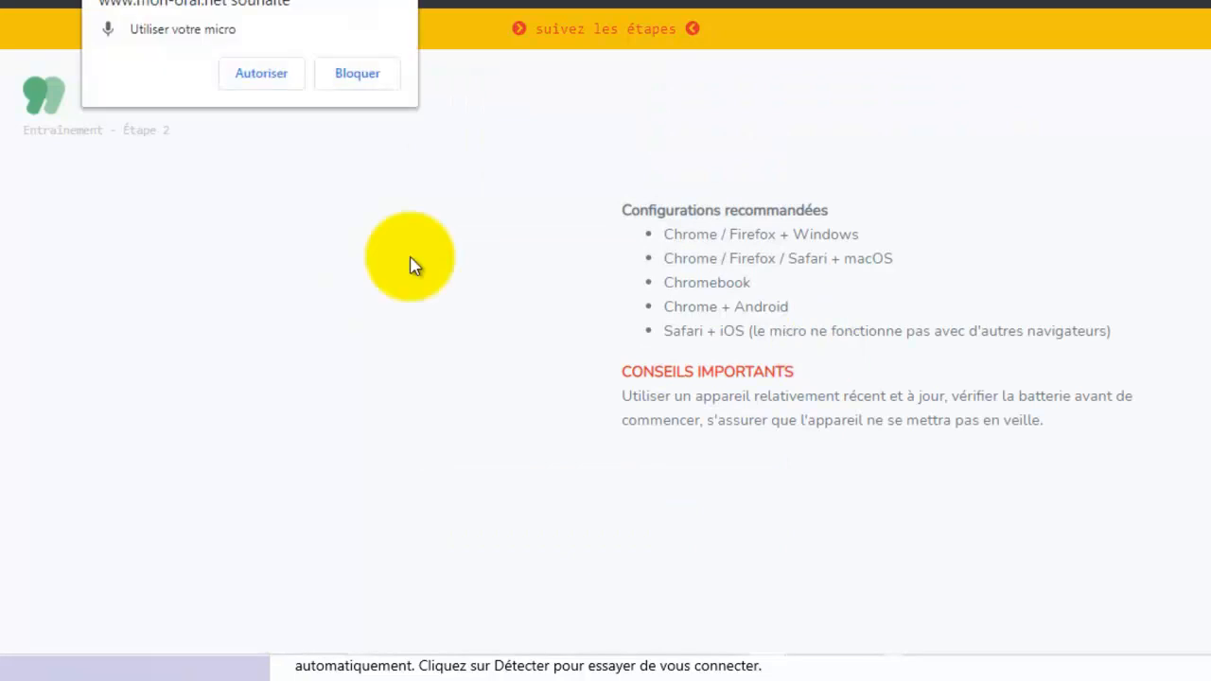
- Complete the audio test with microphone access allowed: record a sample, play it back and confirm the voice was heard
left_click(265, 75)
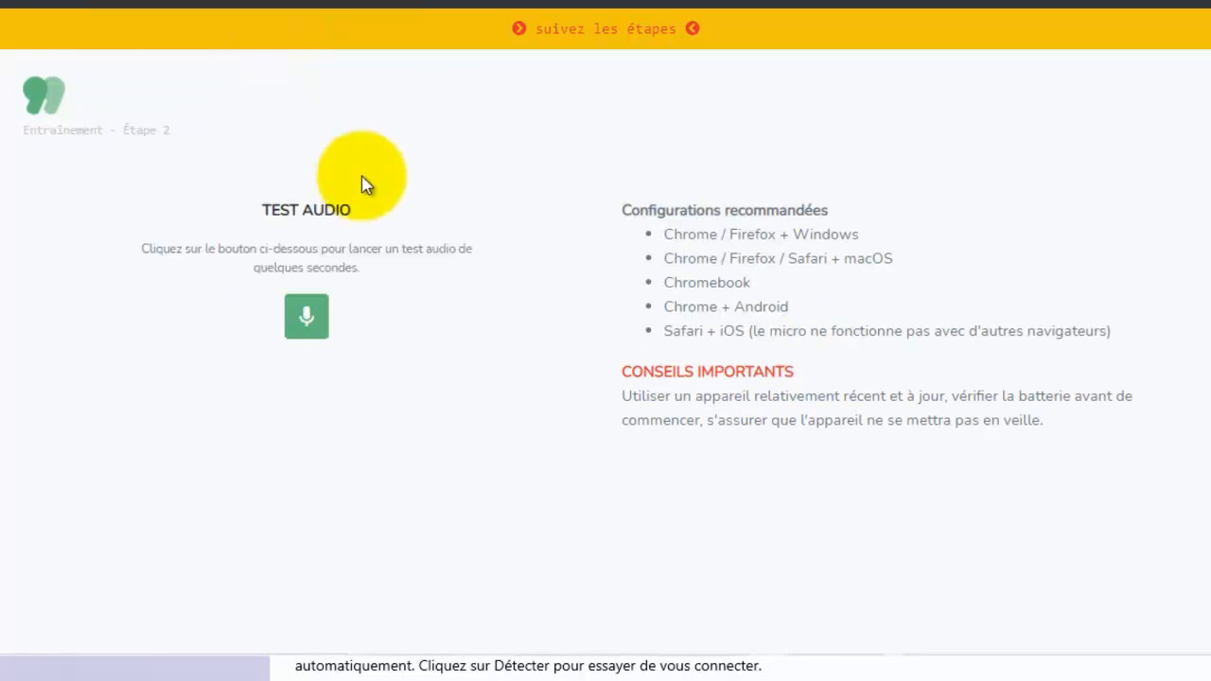
left_click(307, 319)
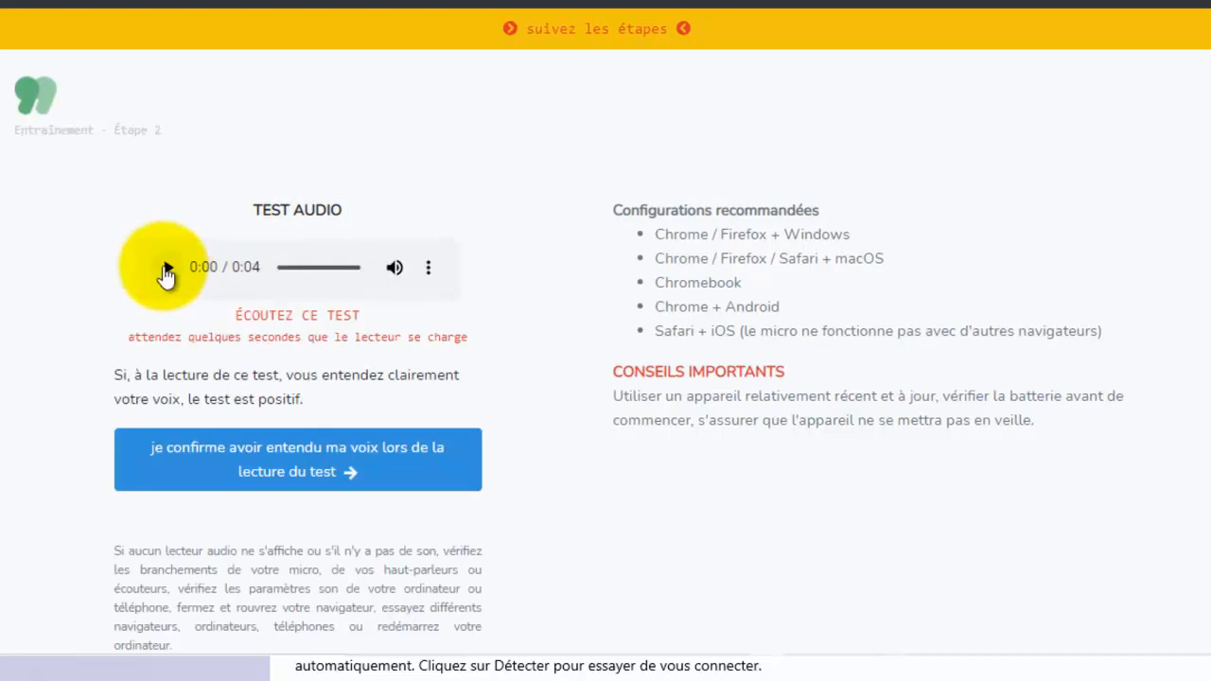
left_click(163, 267)
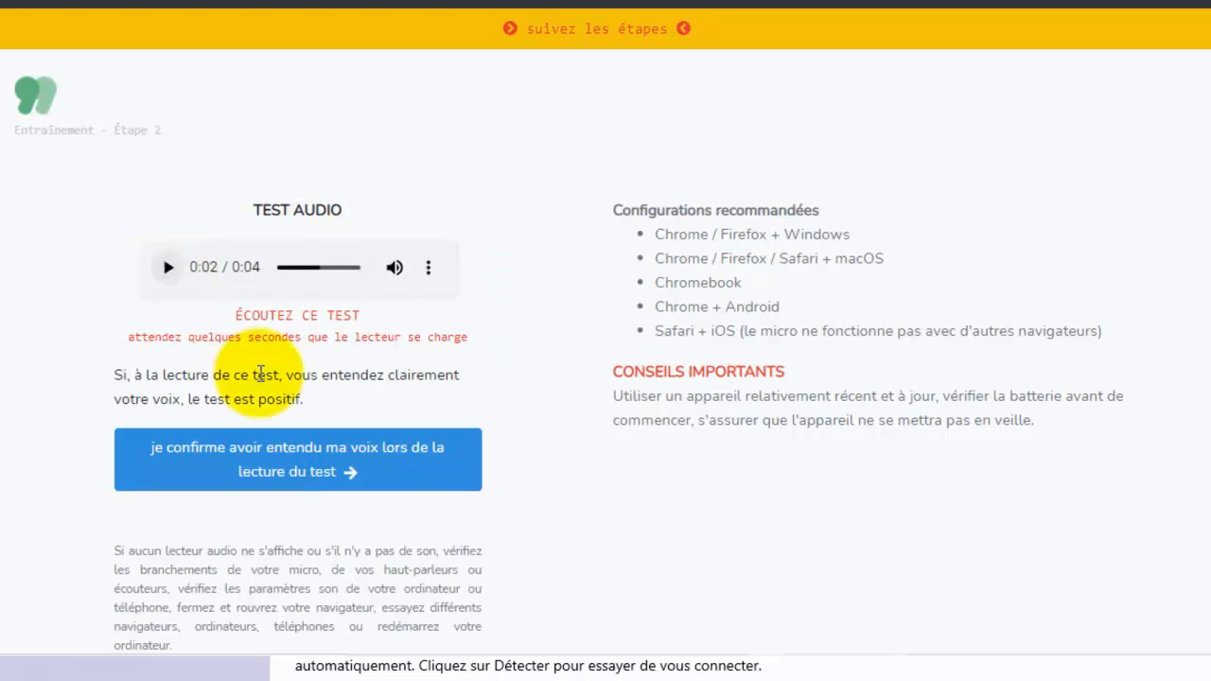
left_click(296, 468)
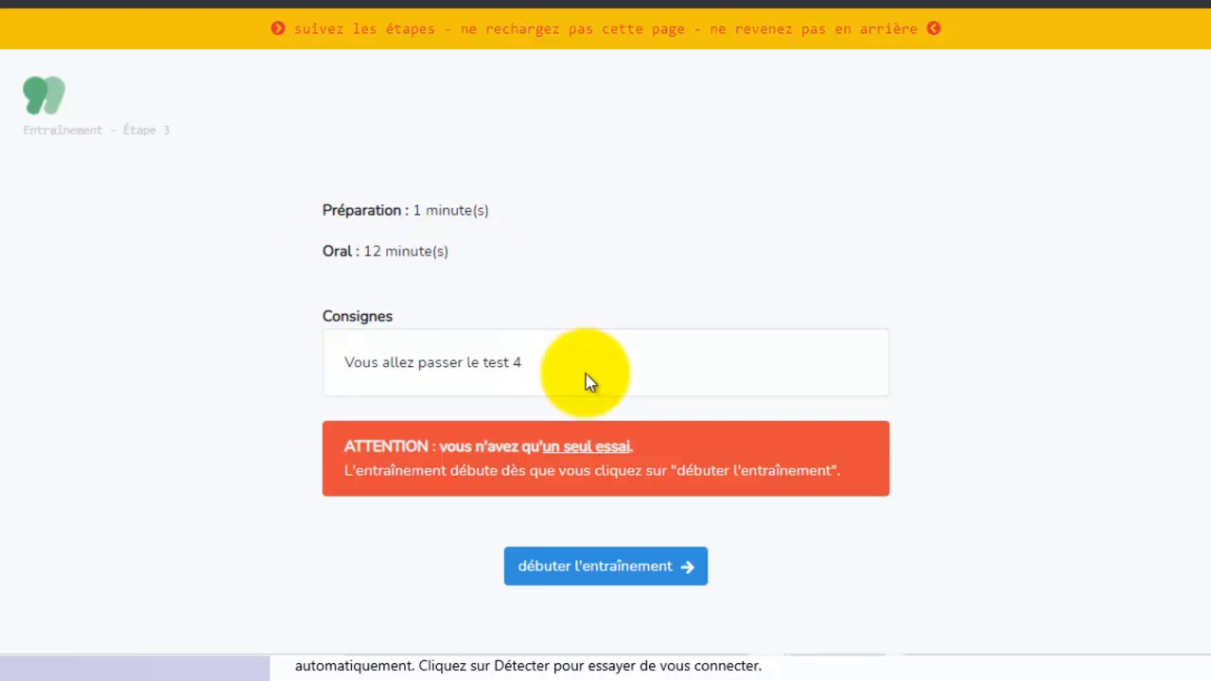
- Start the training, record an oral answer of about 13 seconds on the assigned Sujet 3 and stop the recording
left_click(624, 575)
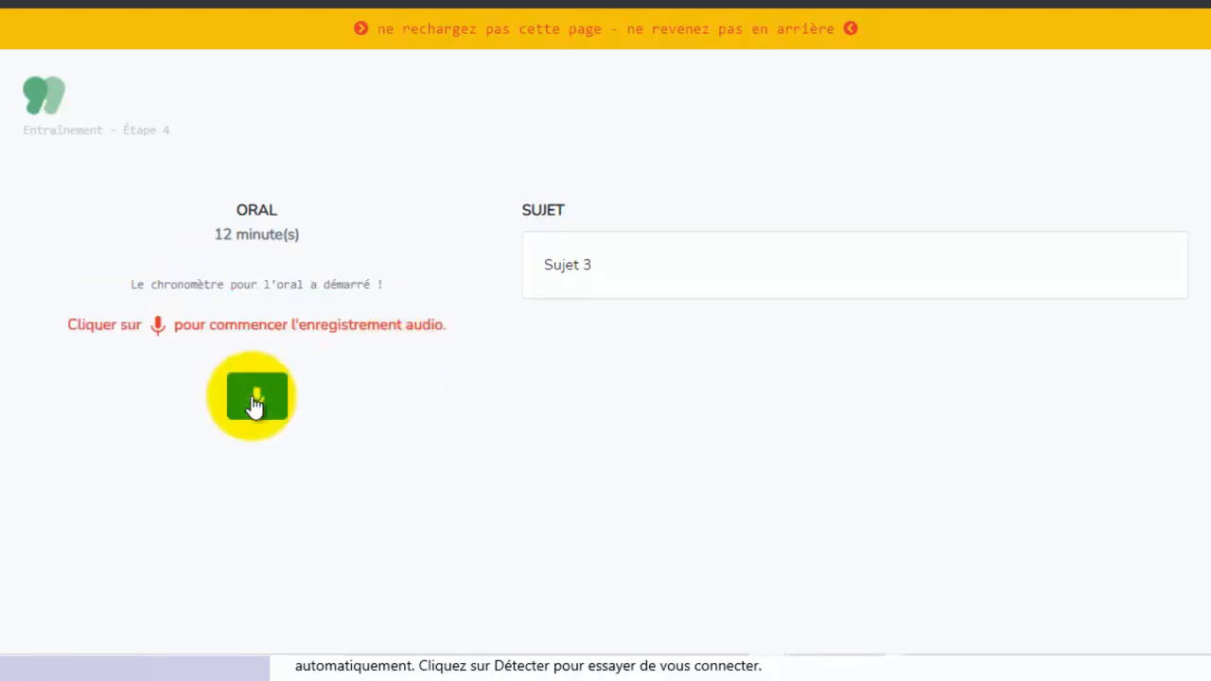
left_click(254, 403)
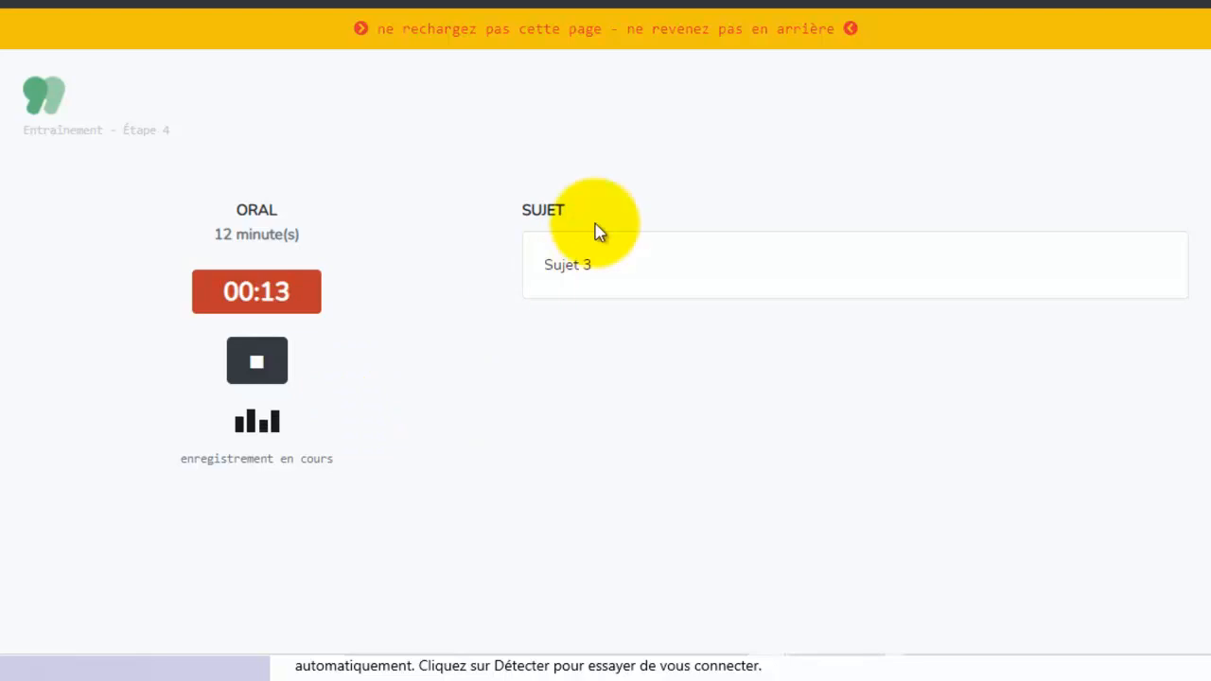
left_click(259, 371)
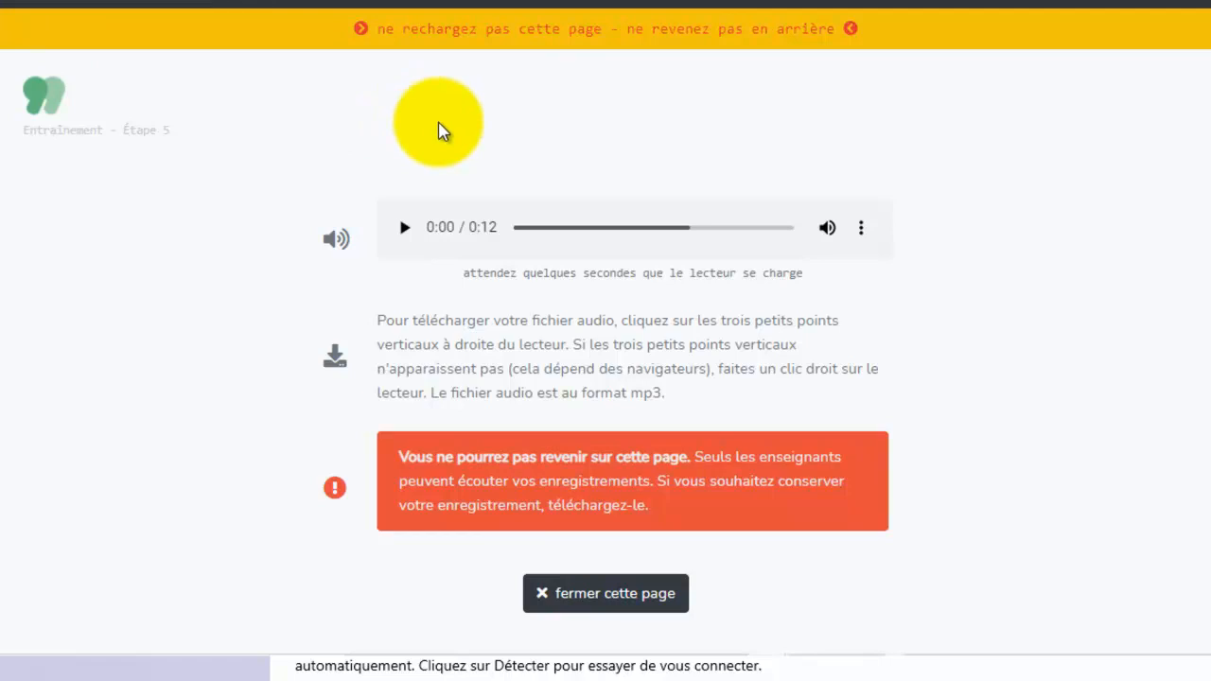
- Play back the first seconds of the oral recording and download it as an MP3 file
left_click(402, 232)
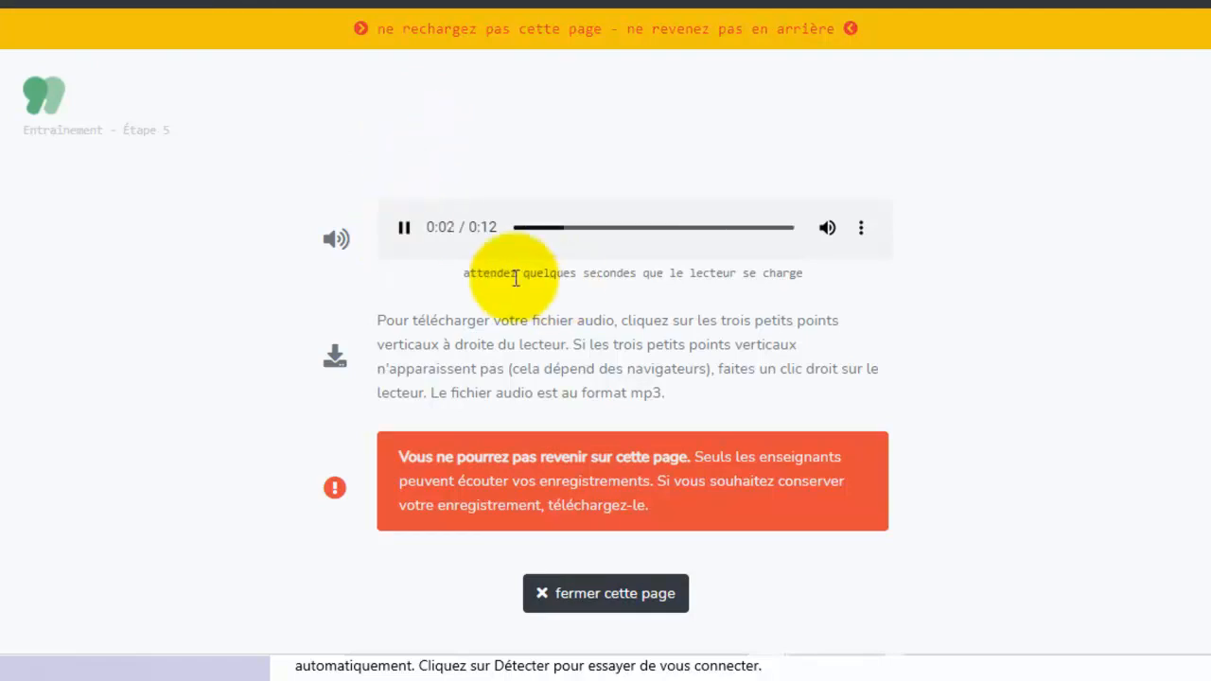
left_click(401, 229)
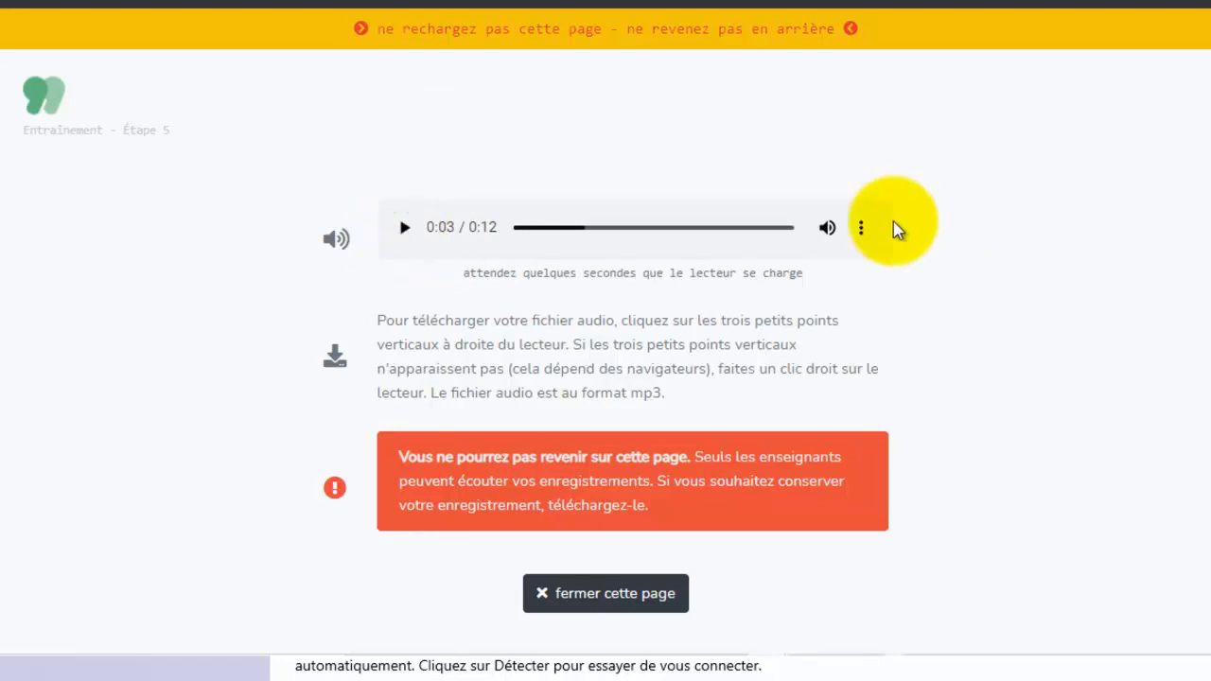
left_click(863, 228)
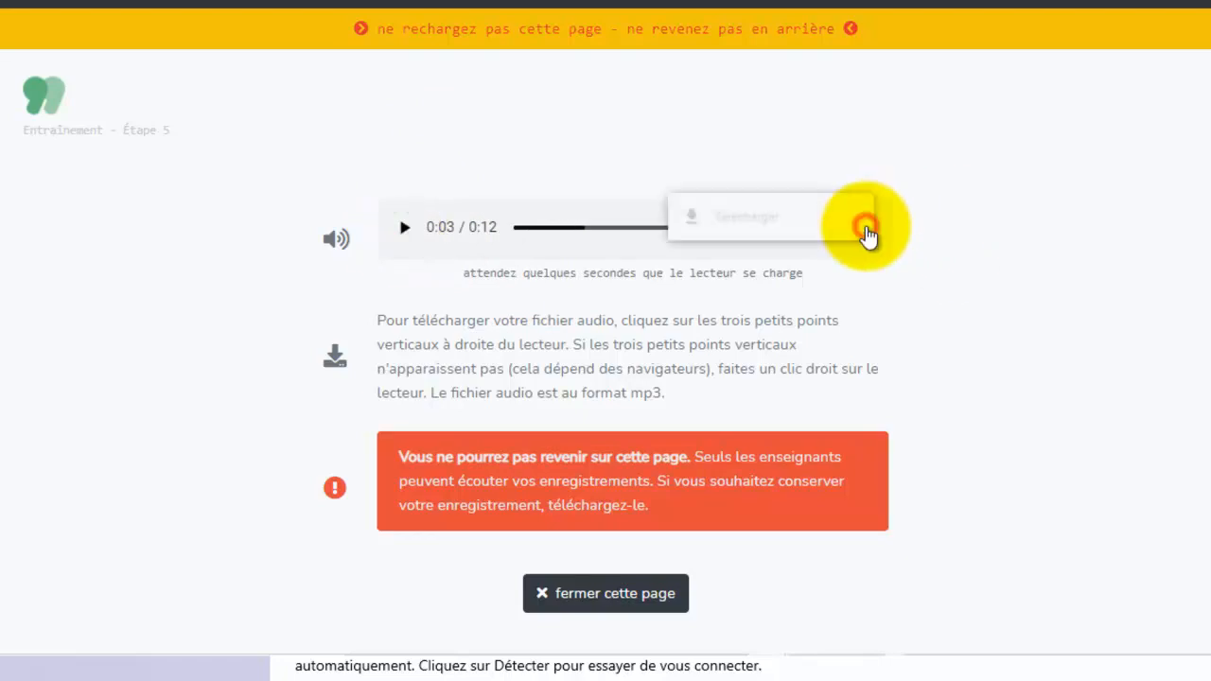
left_click(728, 215)
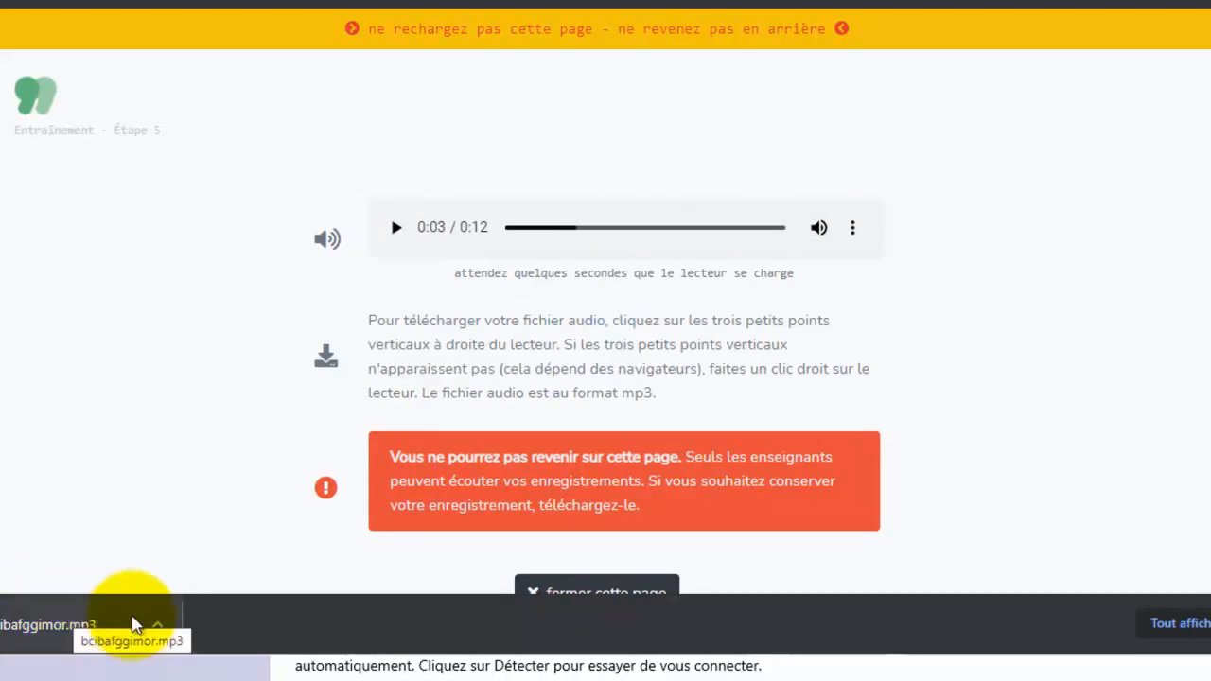
- Show the downloaded bcibafggimor.mp3 in its folder, play it briefly in the music player and close the player
left_click(157, 624)
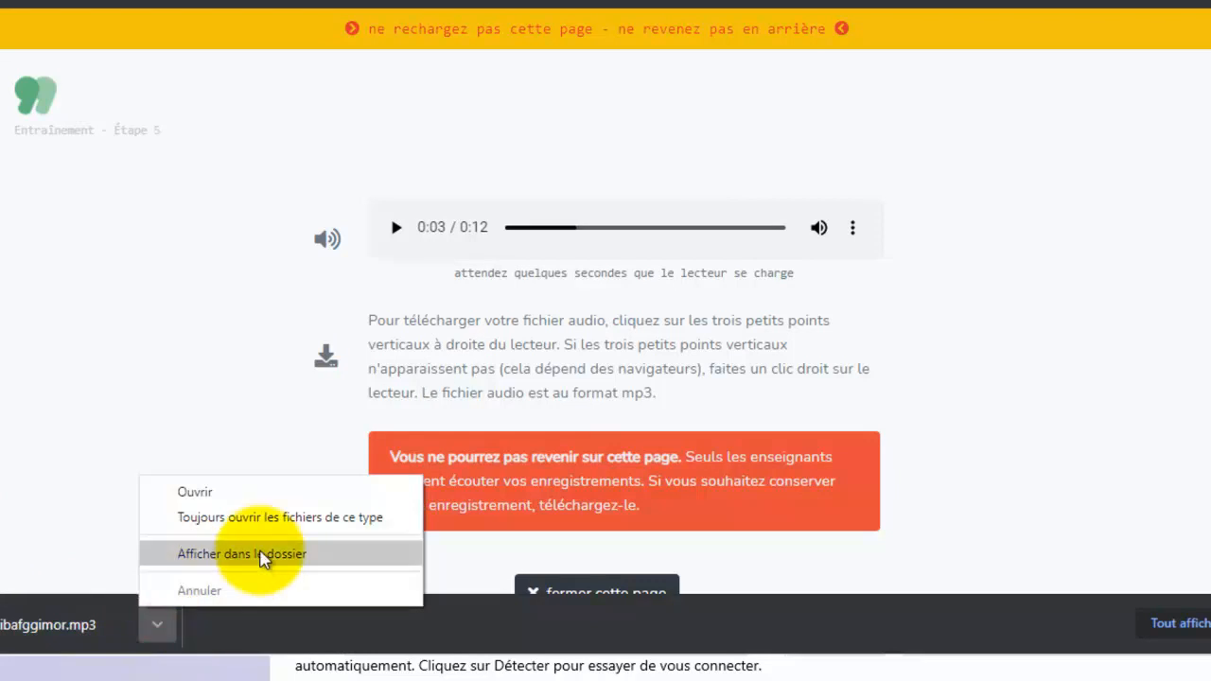
left_click(256, 555)
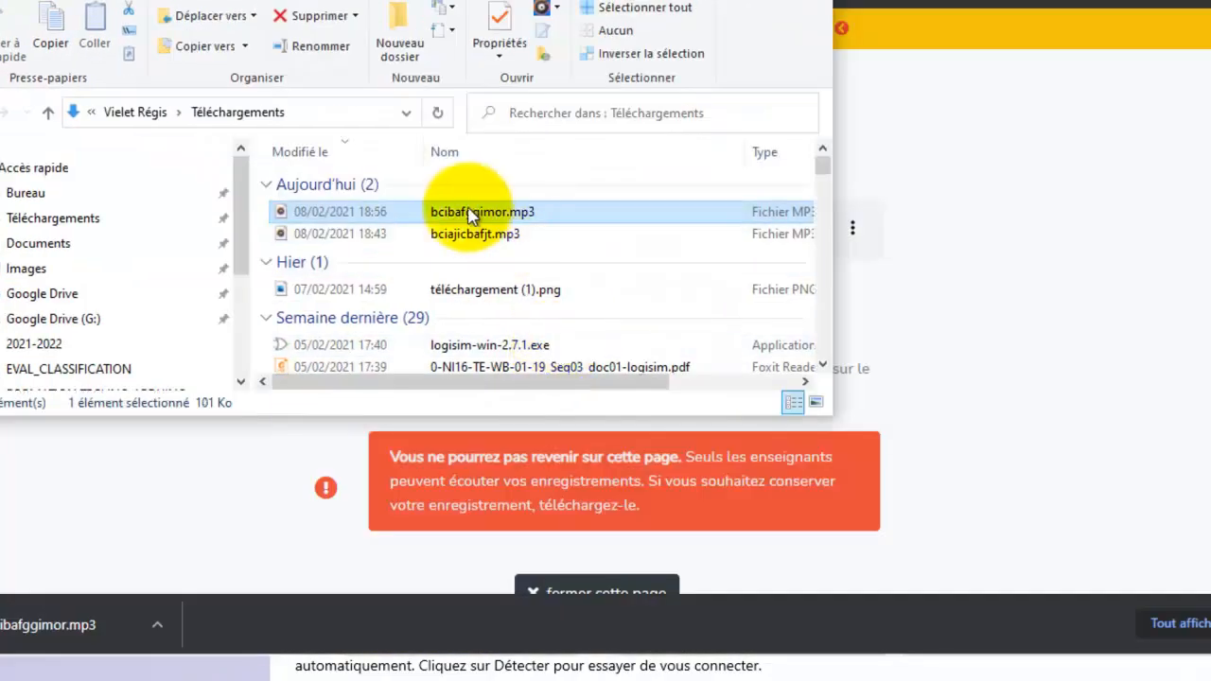
double_click(470, 212)
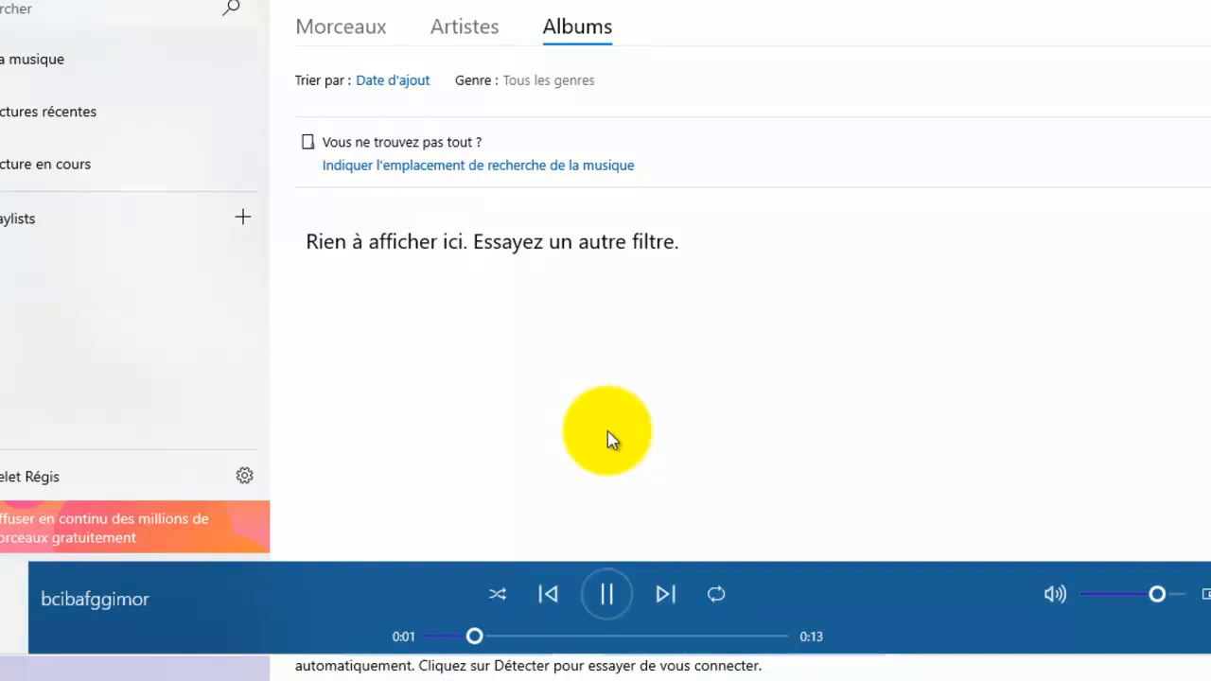
left_click(606, 593)
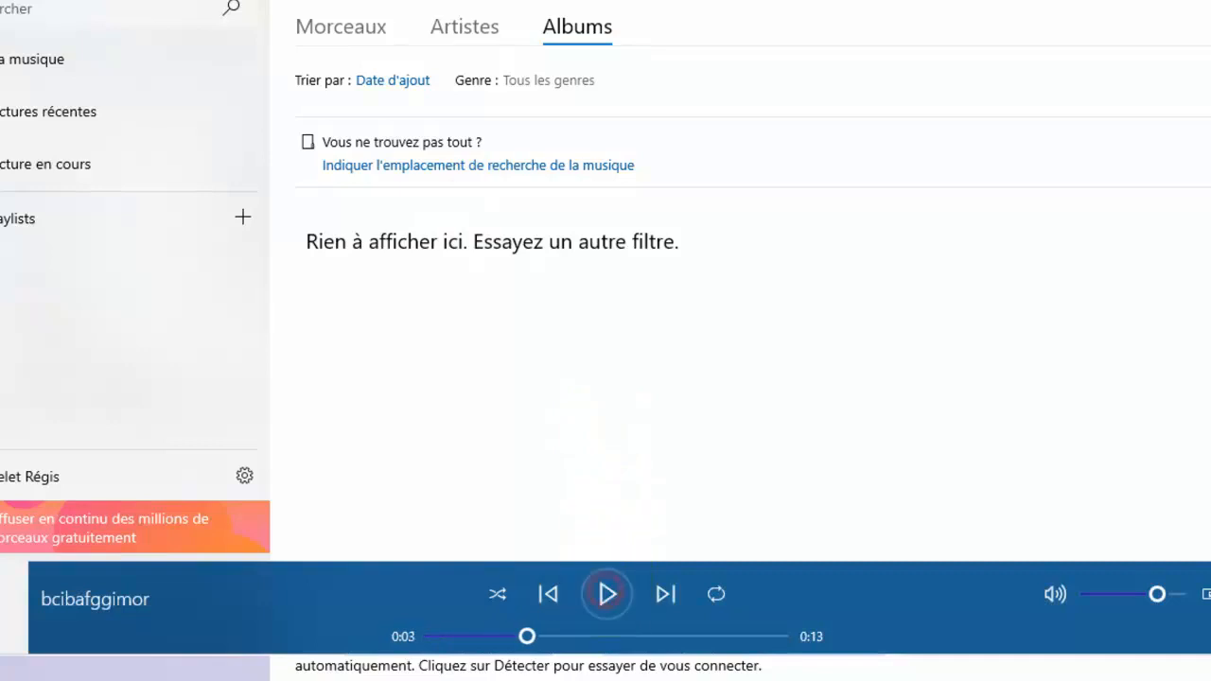
left_click(1210, 0)
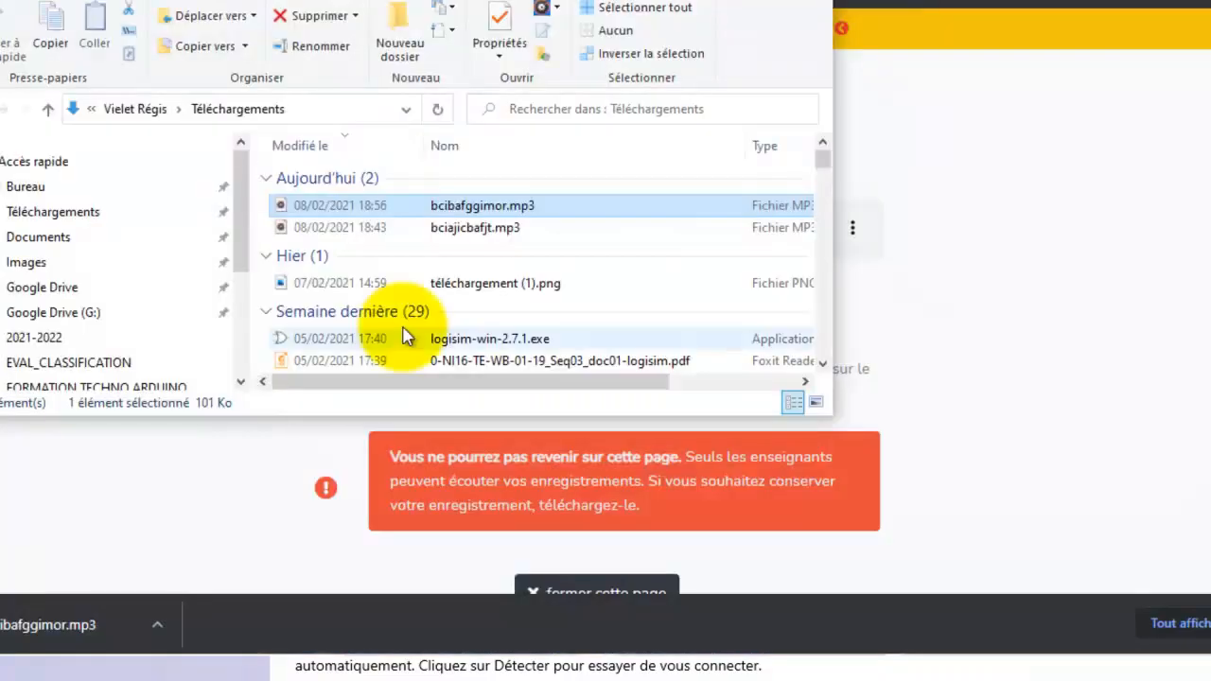
left_click(468, 205)
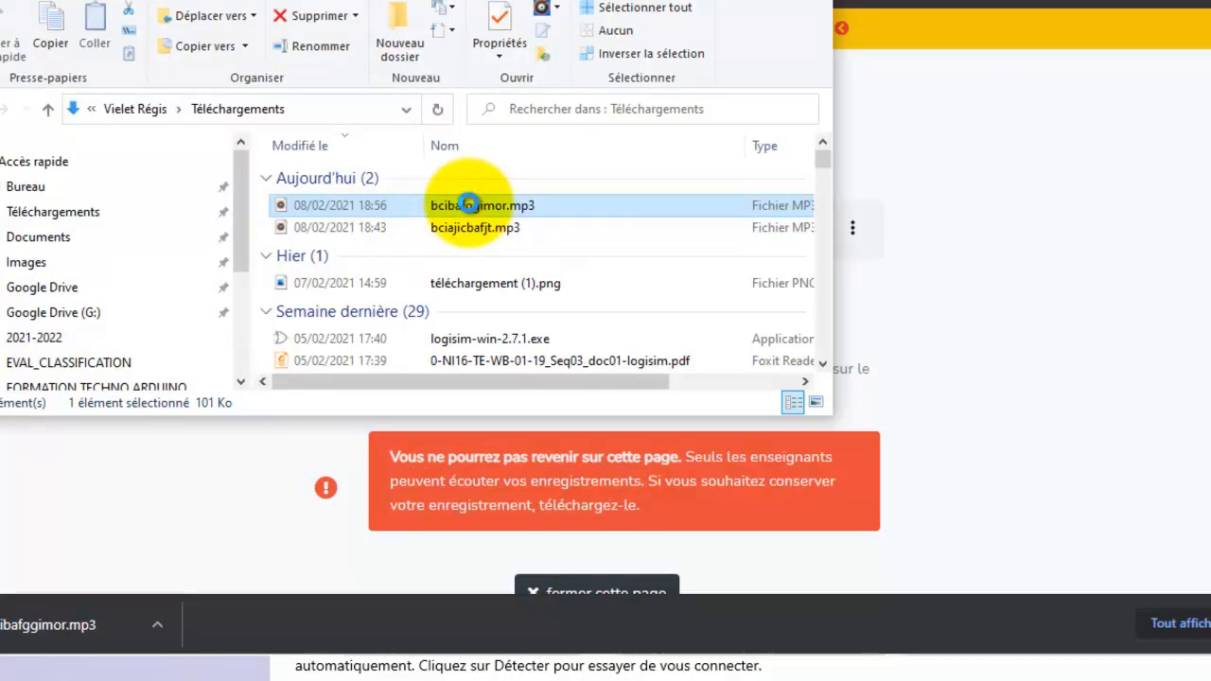
right_click(469, 205)
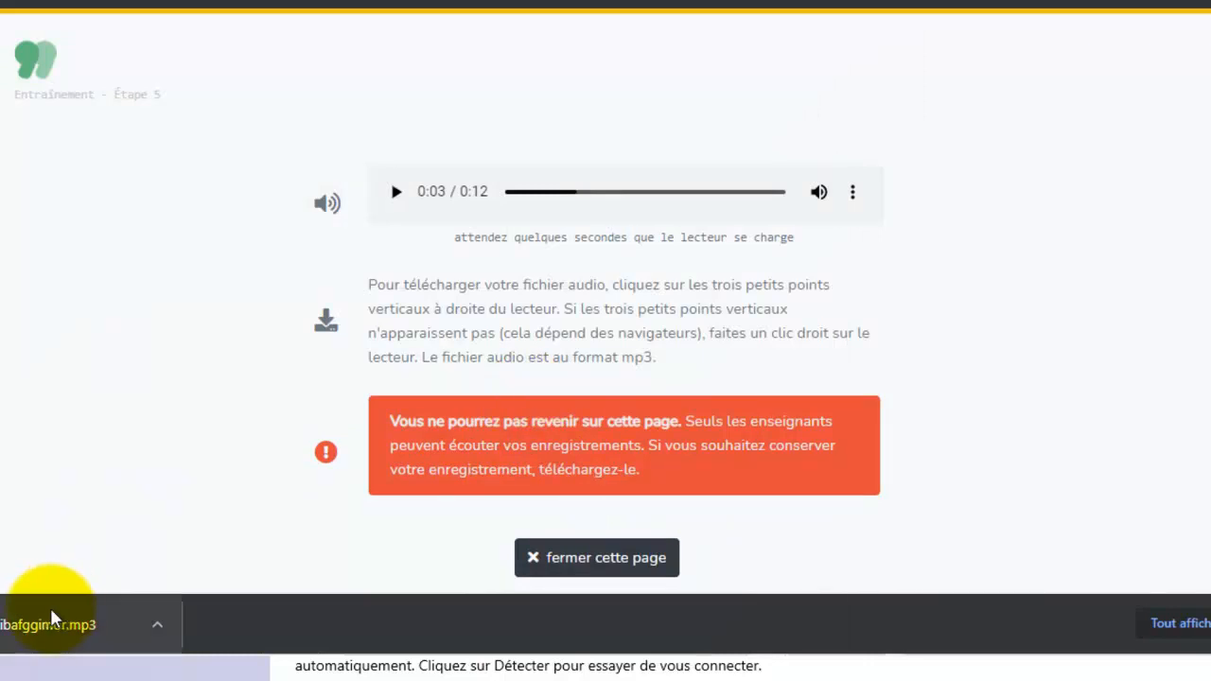
- Close the student's training page, switch to the teacher's console window and open the Test 4 training
left_click(572, 558)
left_click(764, 637)
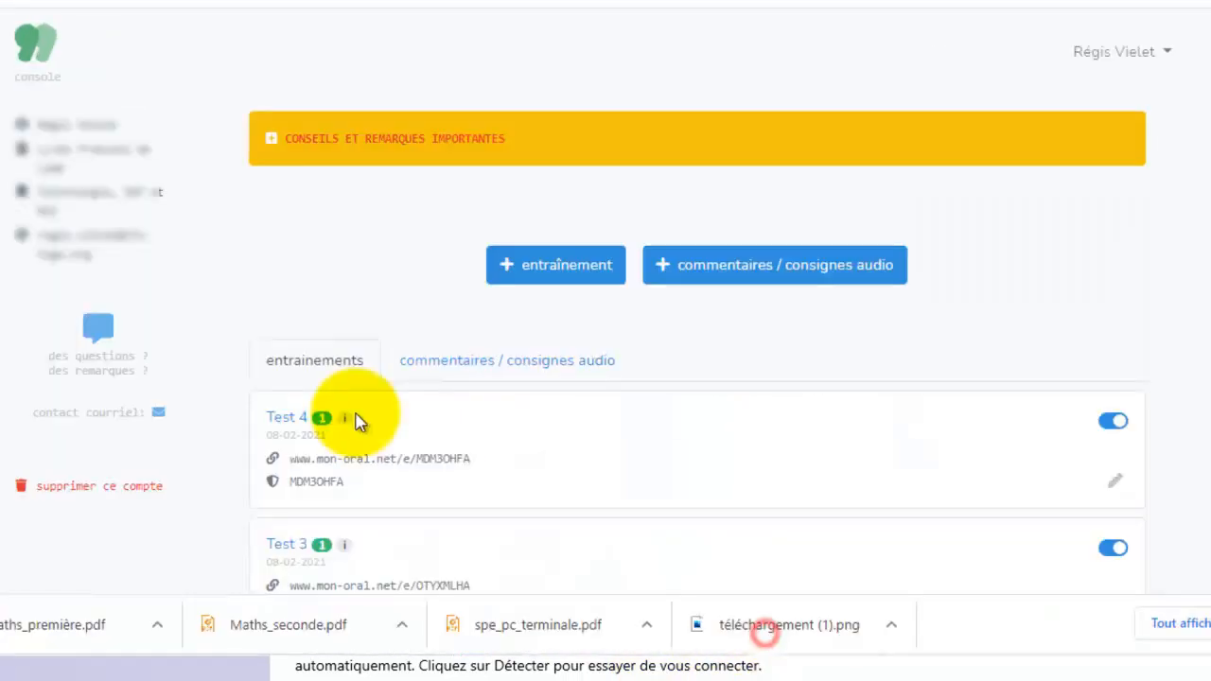
mouse_move(346, 420)
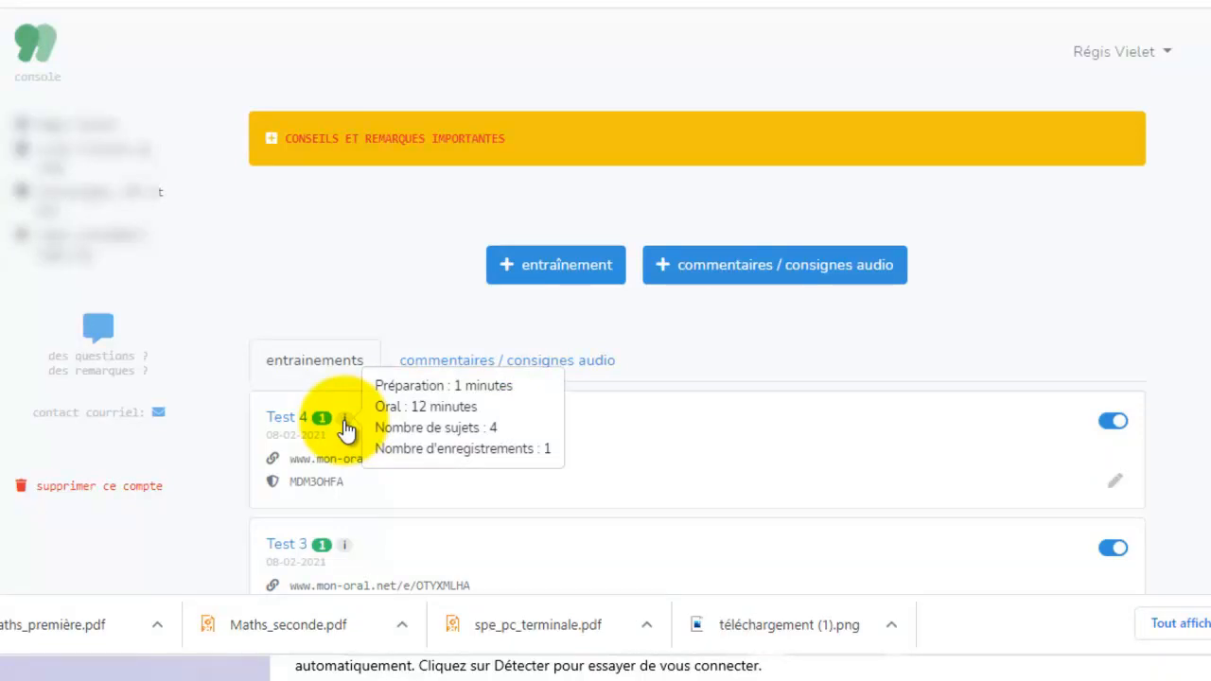
left_click(291, 428)
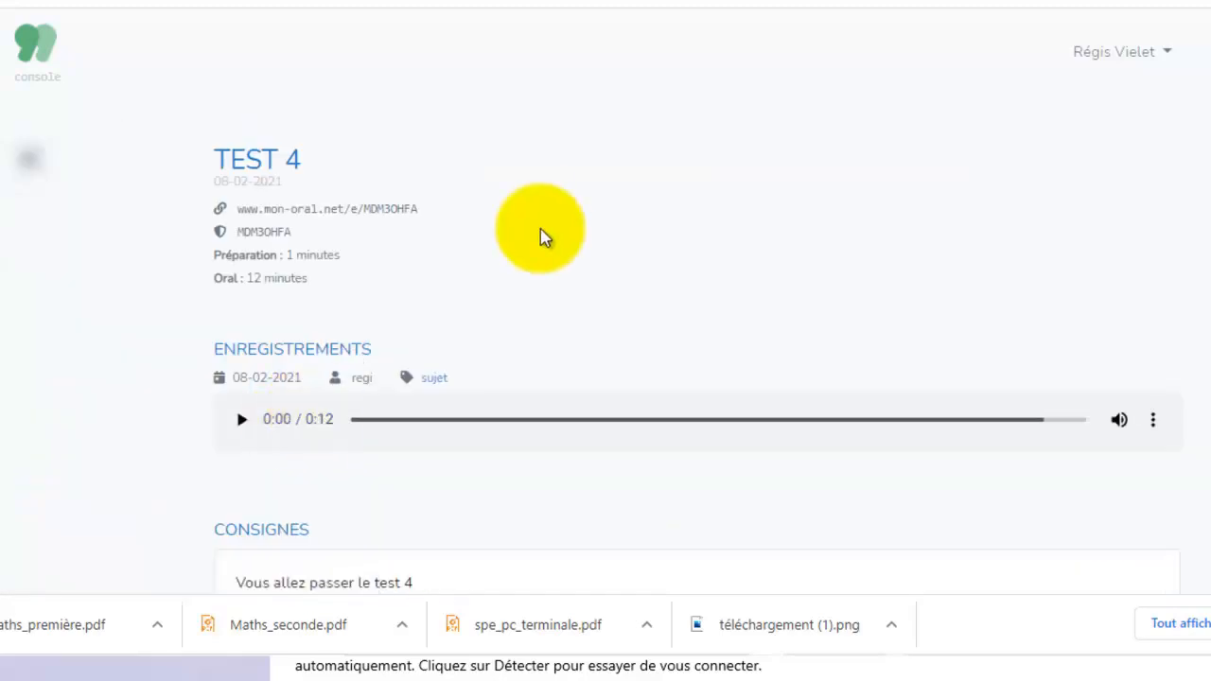
- Review the Test 4 page's instructions and subjects, listen to part of the student's recording and check its download option
scroll(547, 229, "down", 1)
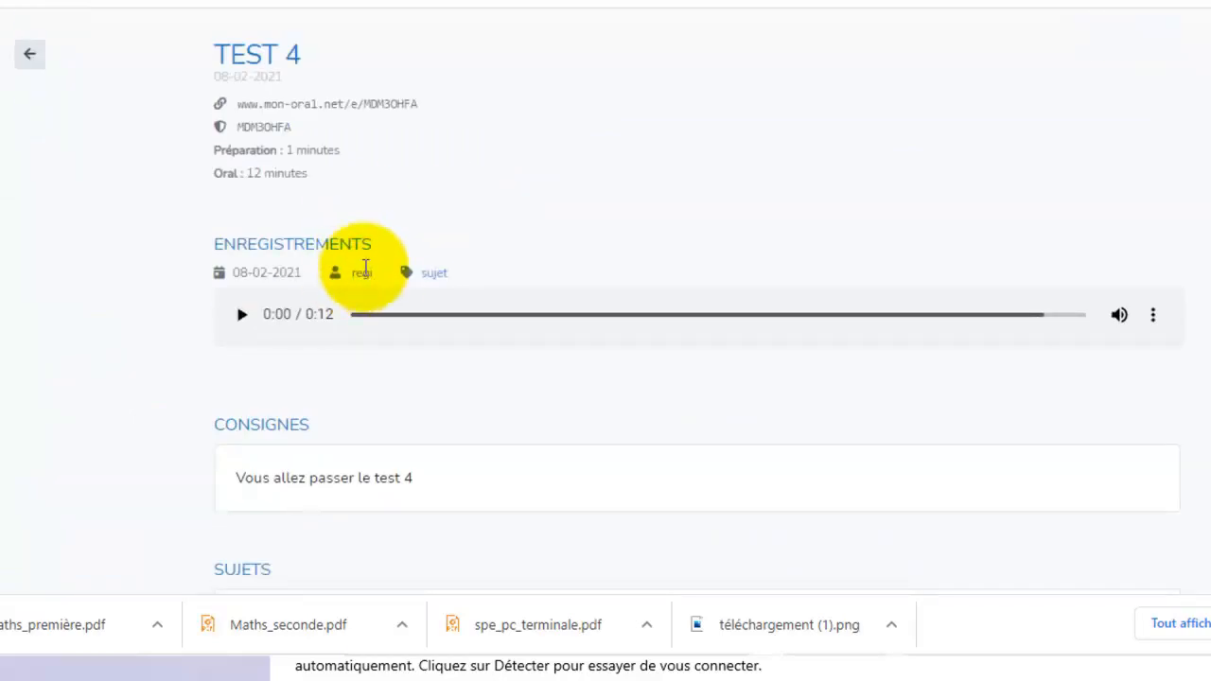
scroll(451, 286, "up", 1)
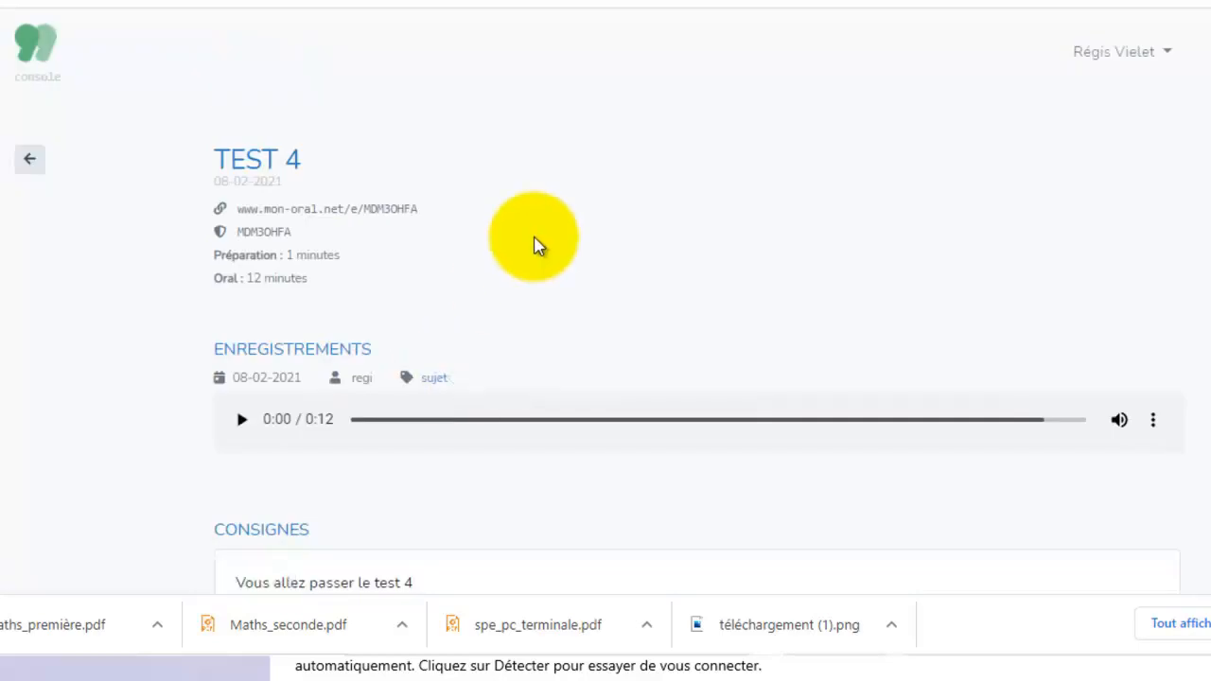
scroll(535, 245, "down", 1)
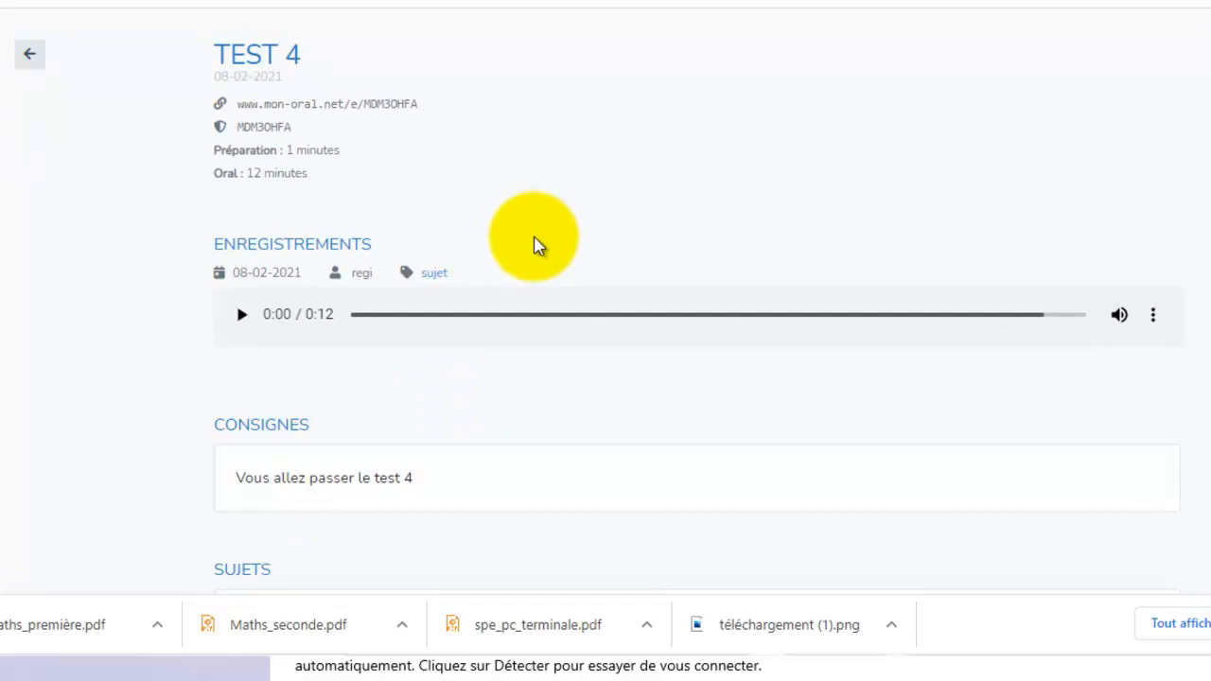
scroll(530, 244, "down", 1)
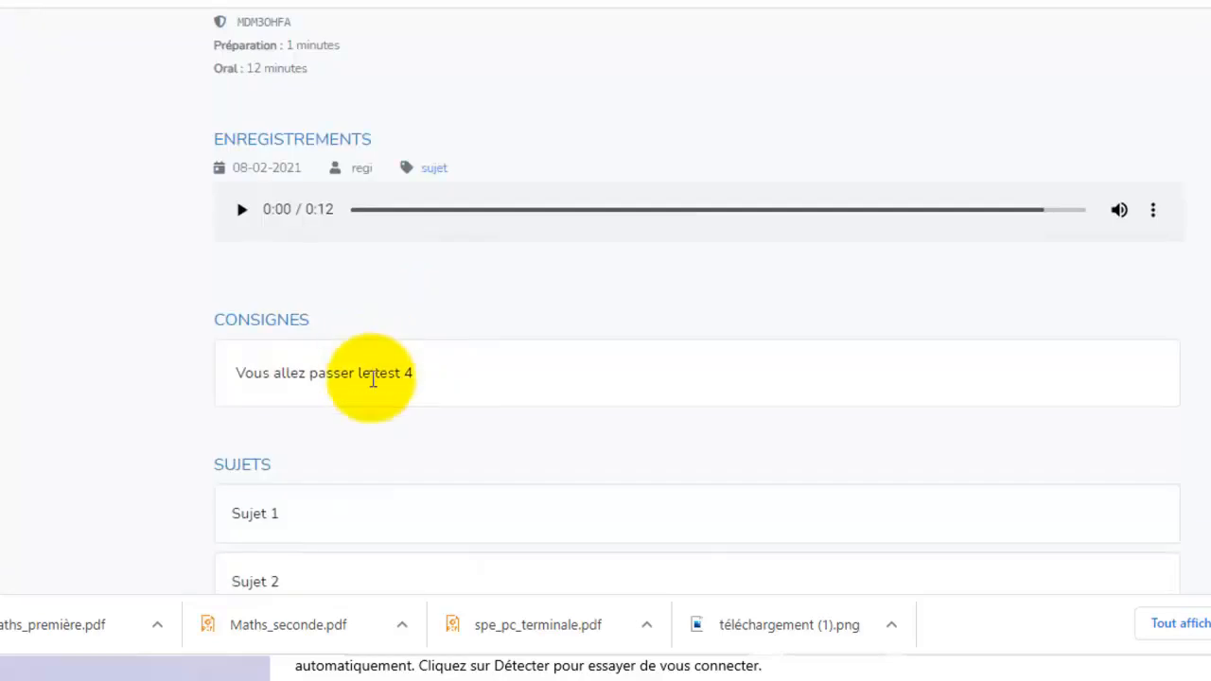
scroll(365, 379, "down", 2)
scroll(373, 444, "down", 1)
scroll(383, 402, "up", 4)
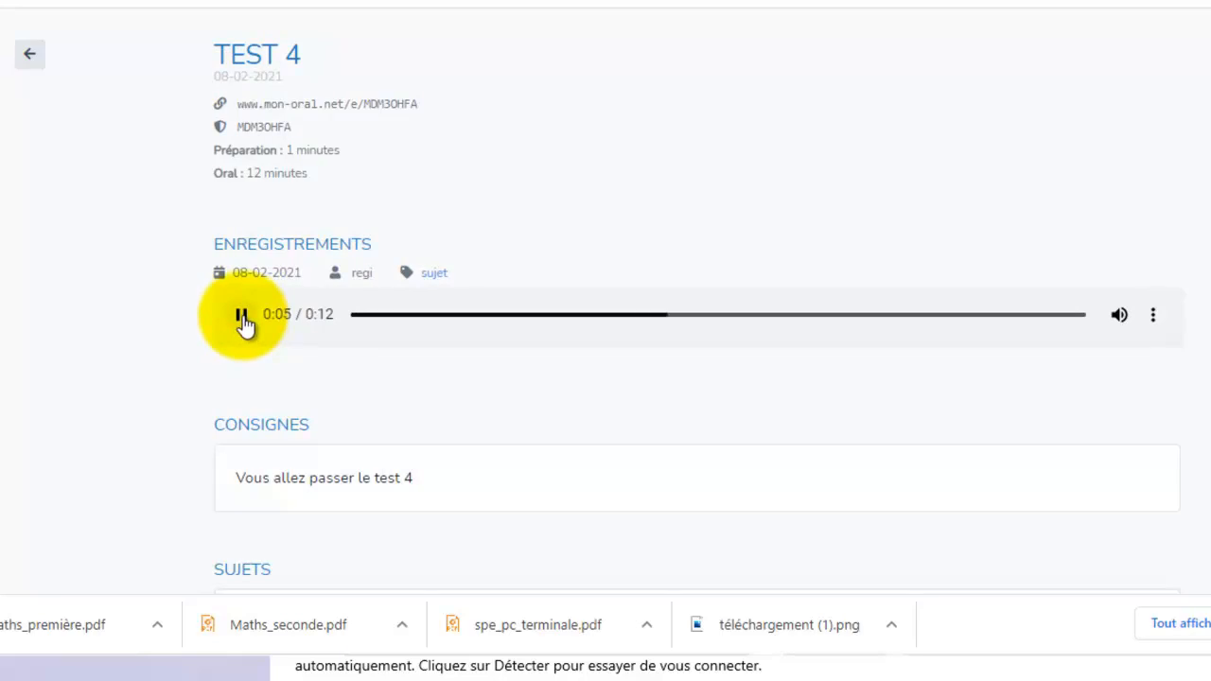
scroll(737, 256, "up", 2)
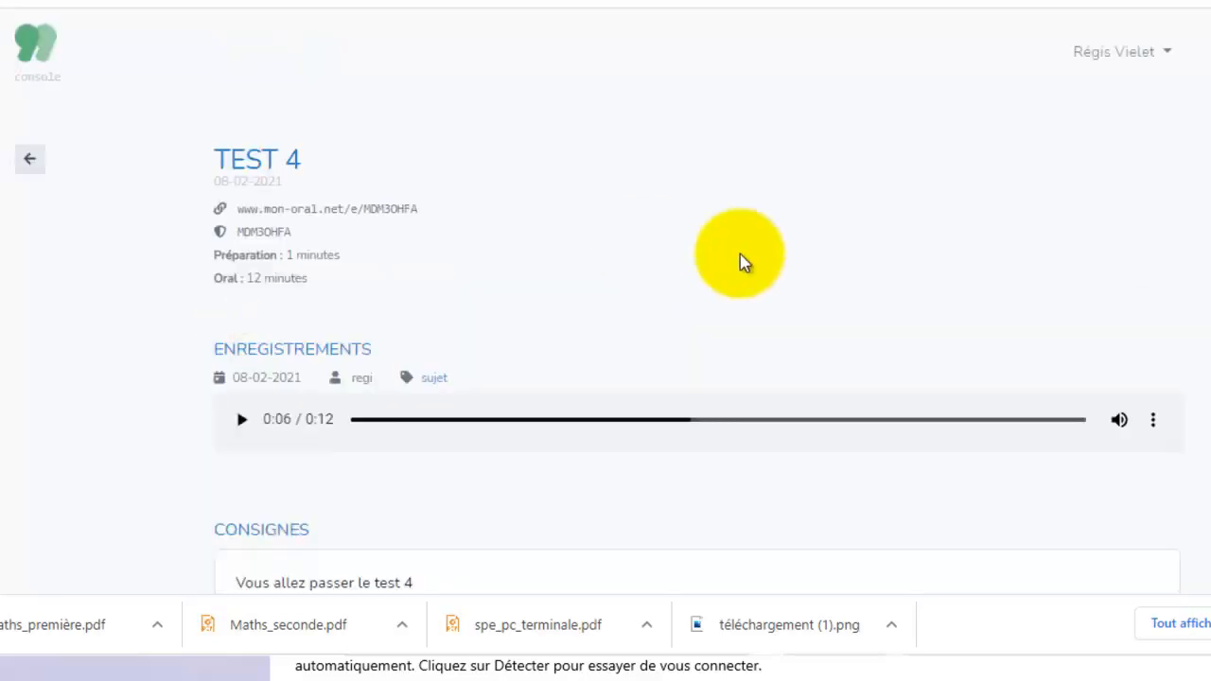
left_click(1156, 422)
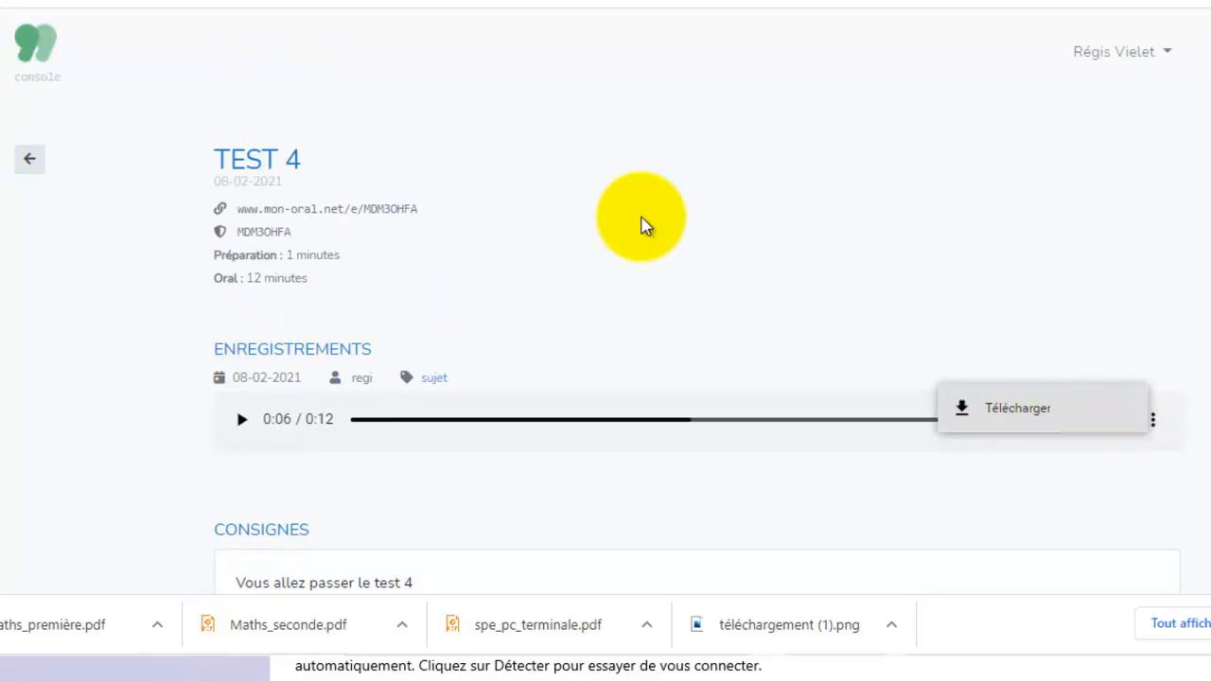
left_click(632, 231)
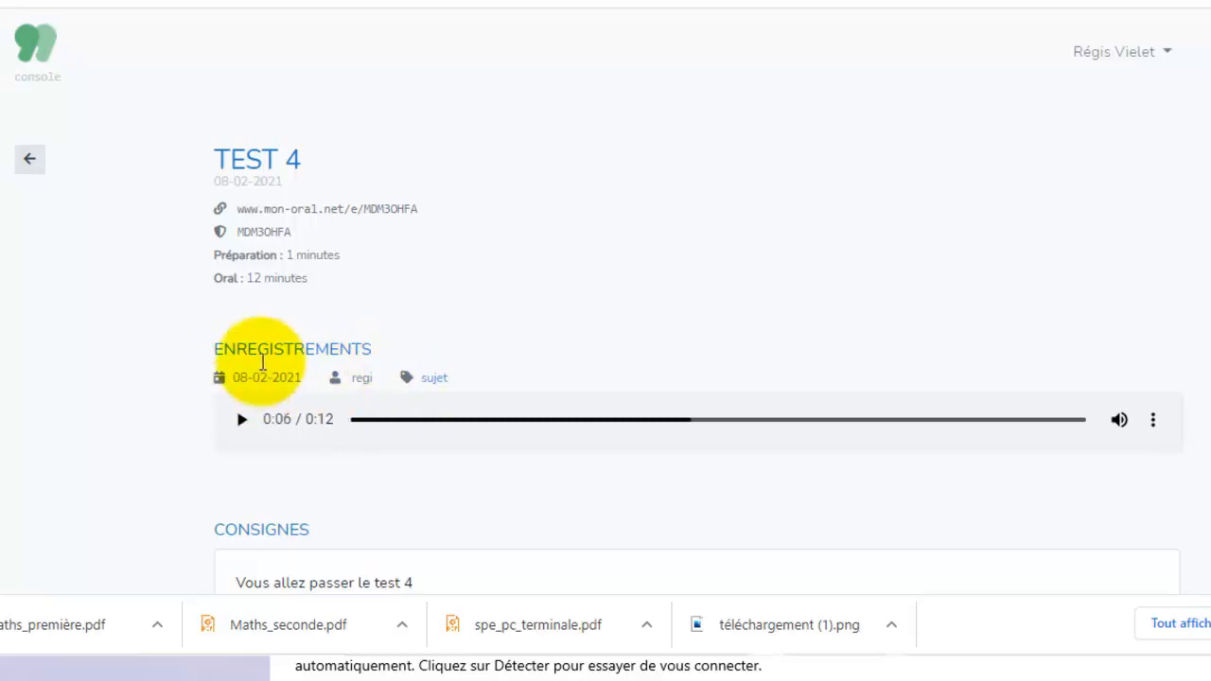
- Return to the console, create an audio comment of about 8 seconds with microphone access allowed, and save the recording
left_click(29, 158)
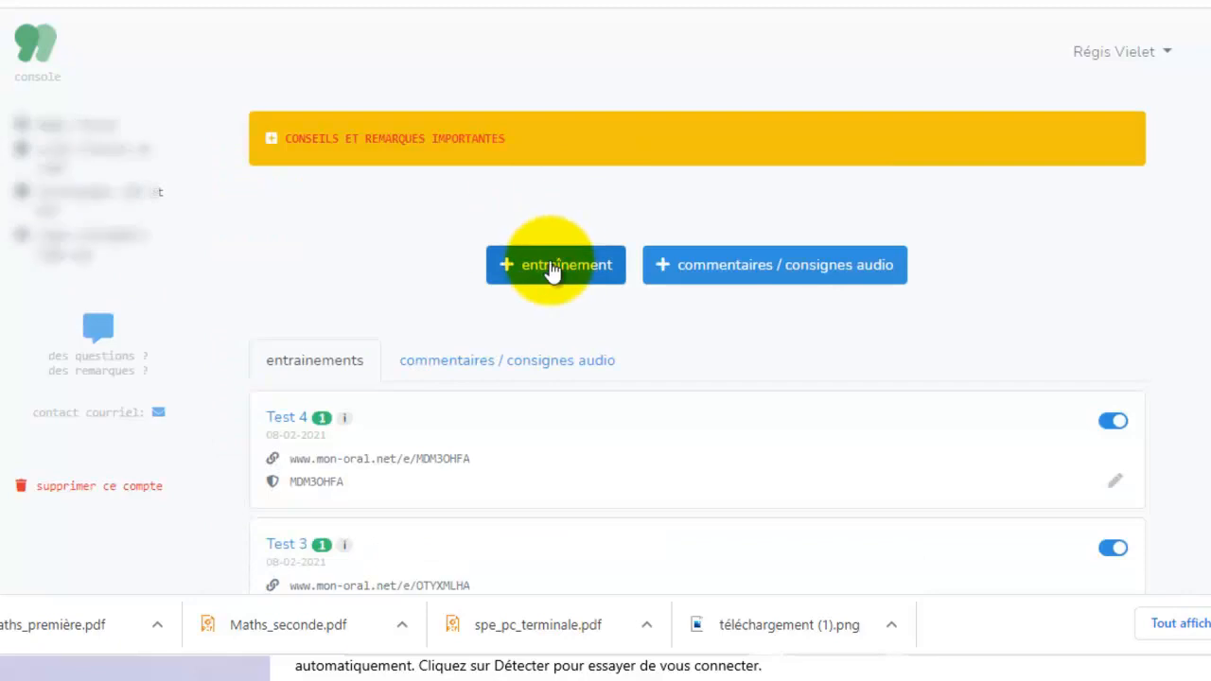
left_click(706, 271)
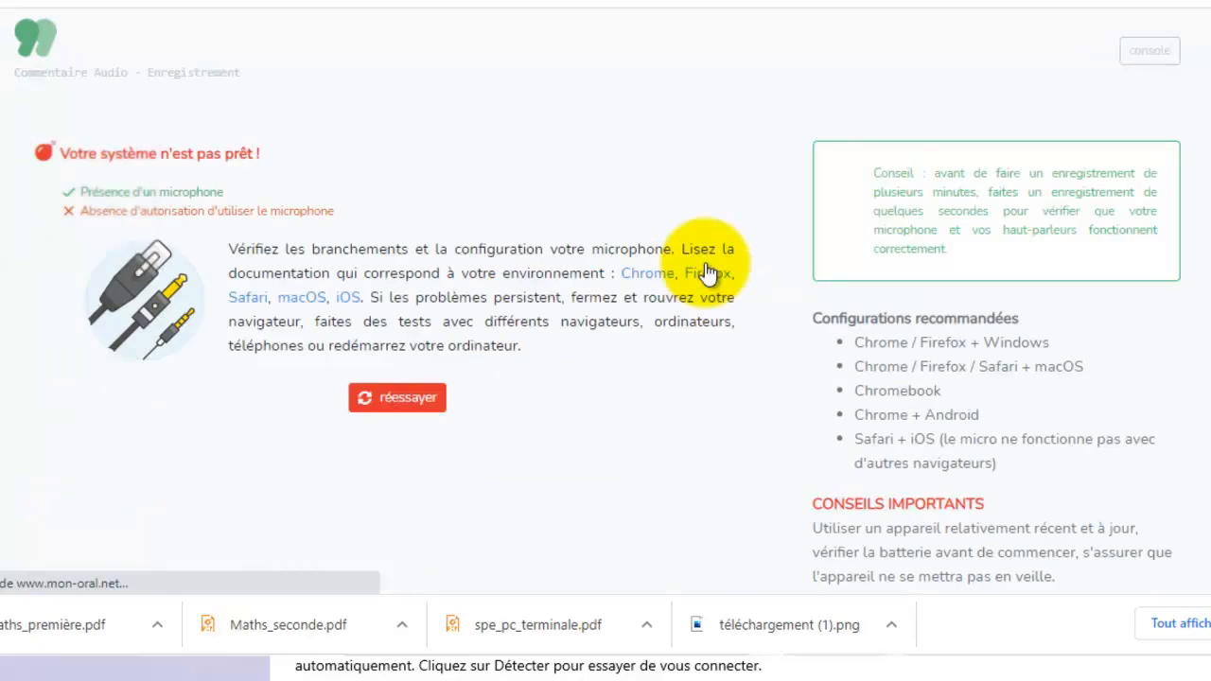
left_click(262, 73)
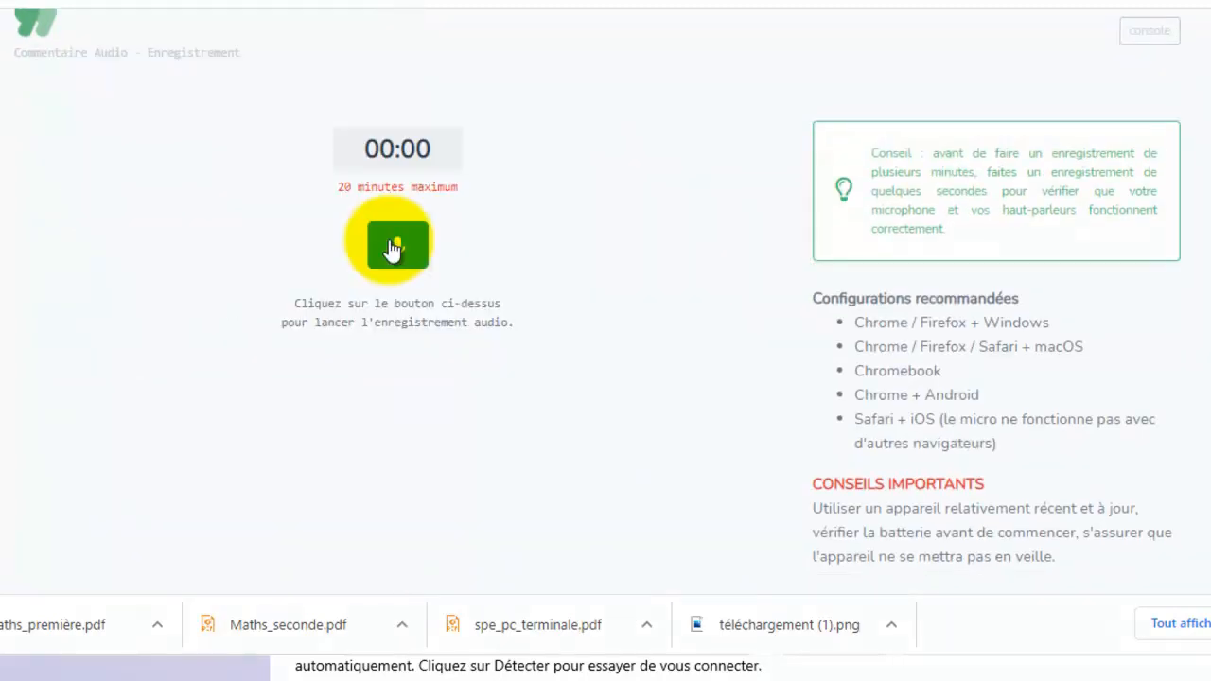
left_click(393, 248)
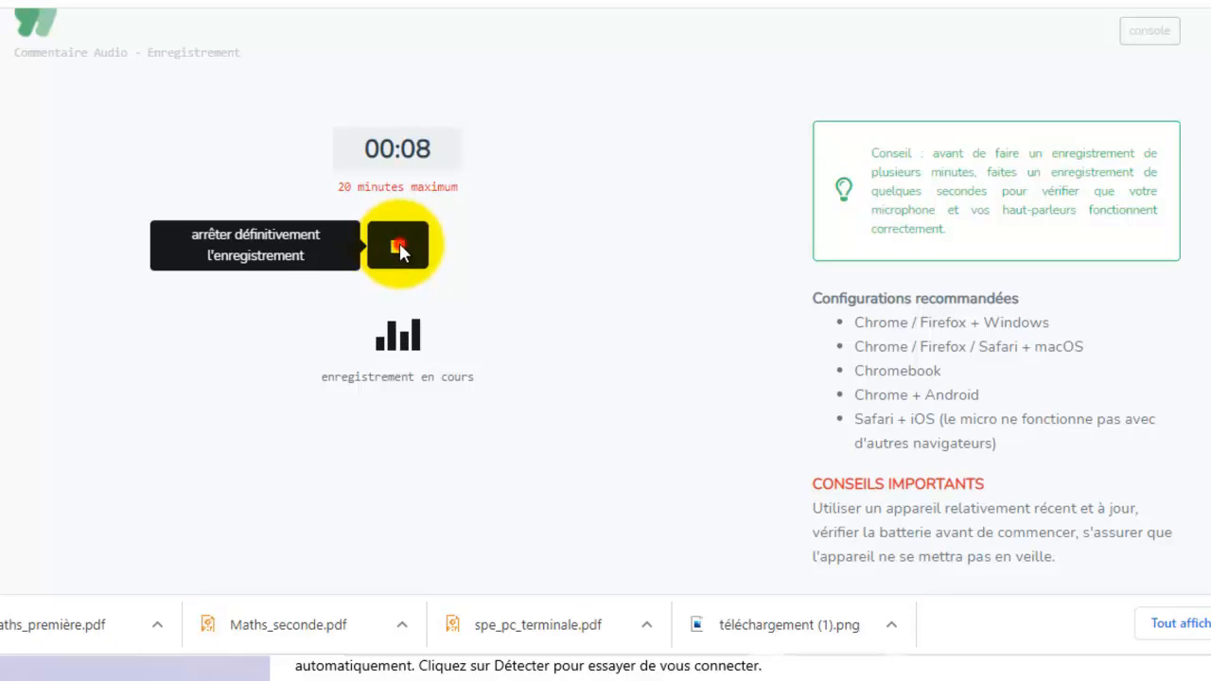
left_click(397, 246)
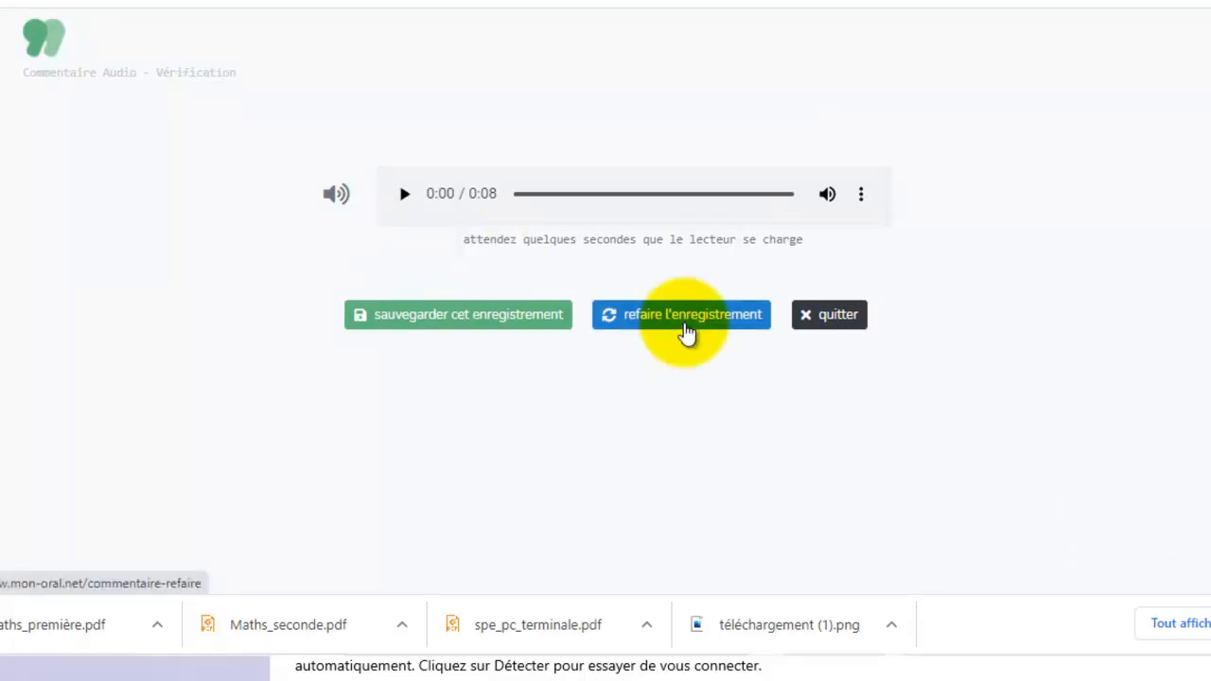
left_click(451, 321)
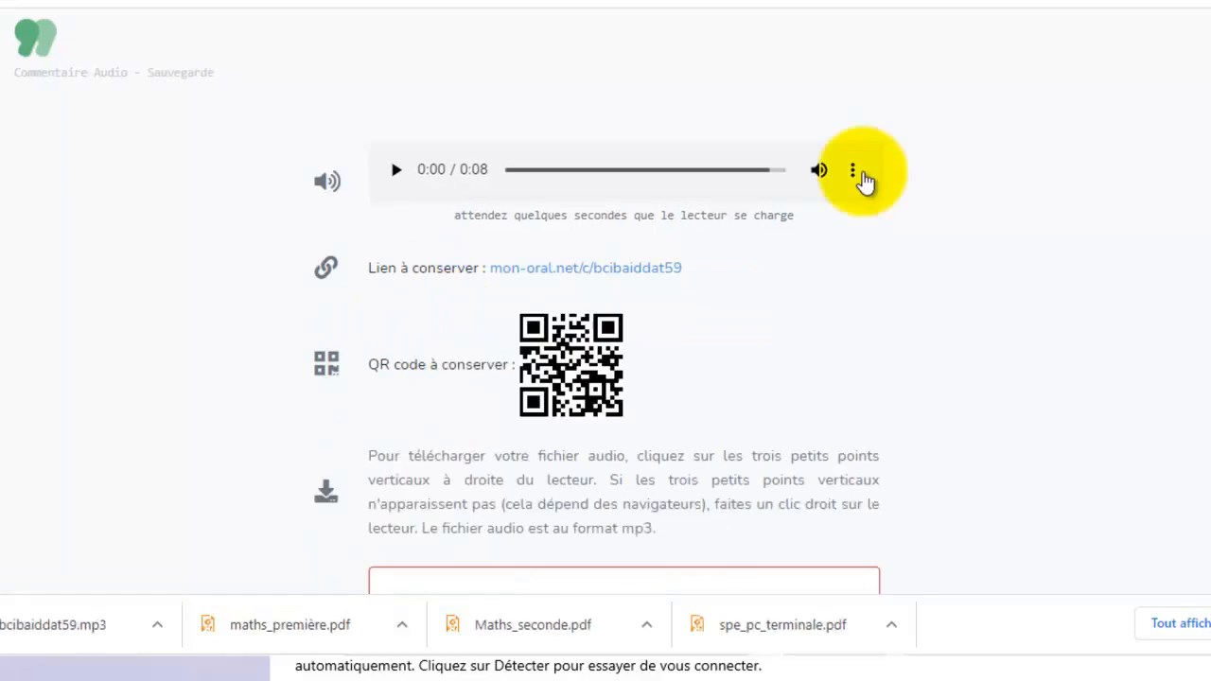
- Check the saved audio comment's download option and copy its link, mon-oral.net/c/bcibaiddat59
left_click(851, 169)
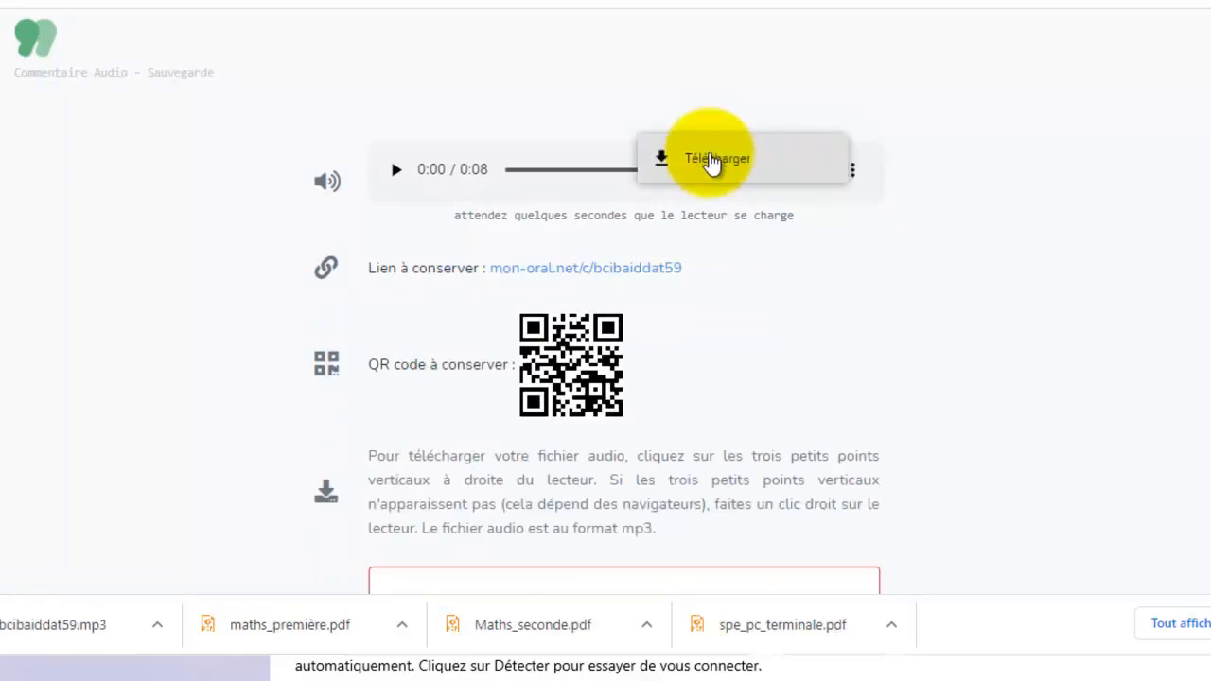
left_click(824, 325)
left_click_drag(710, 266, 454, 266)
key("ctrl+c")
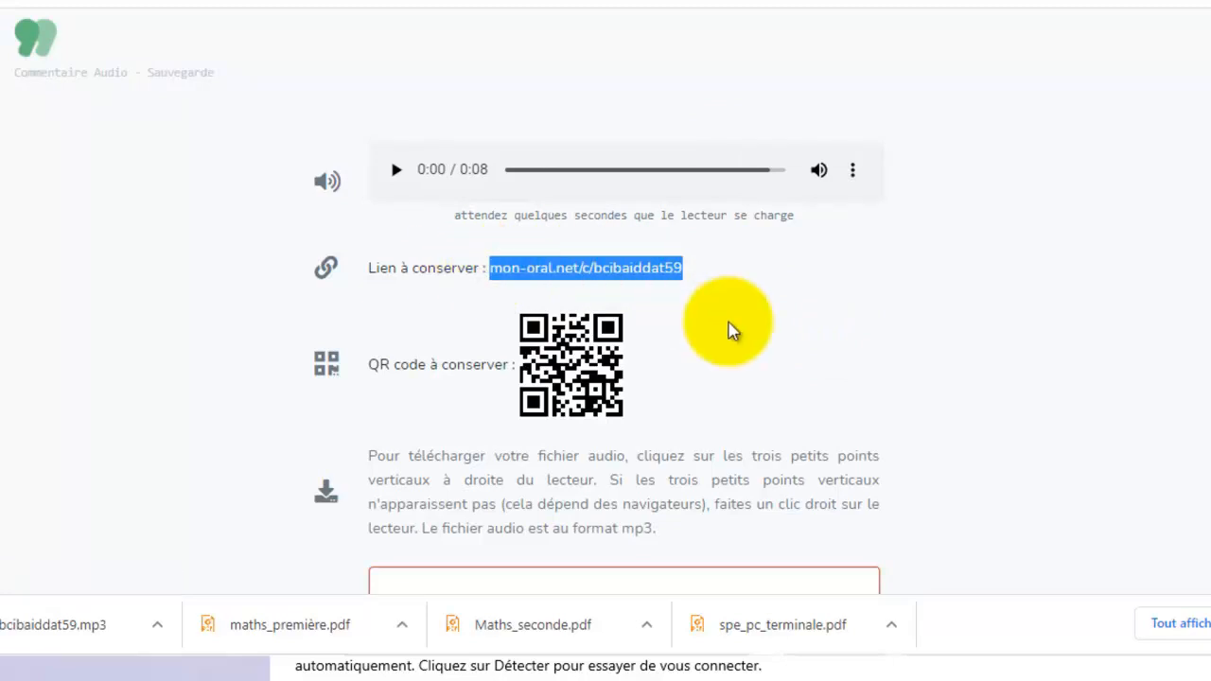
scroll(742, 346, "down", 1)
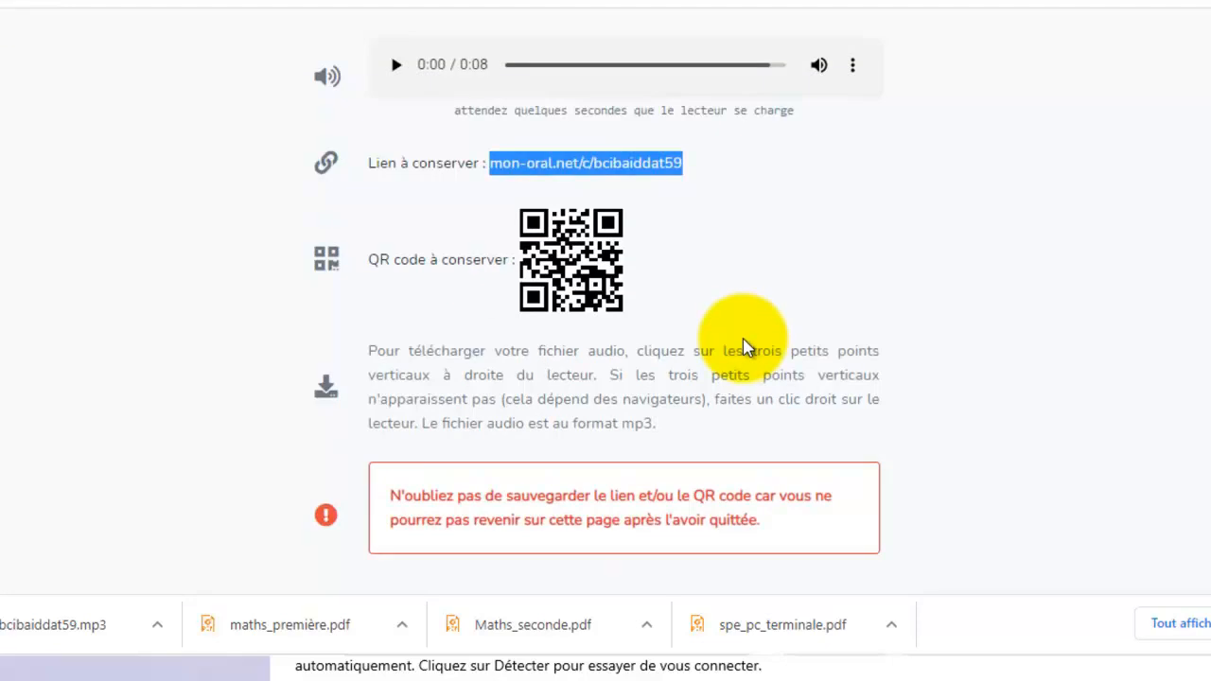
- Switch to the private browsing window, open the copied link mon-oral.net/c/bcibaiddat59 in a new tab and listen to the audio comment
left_click(741, 621)
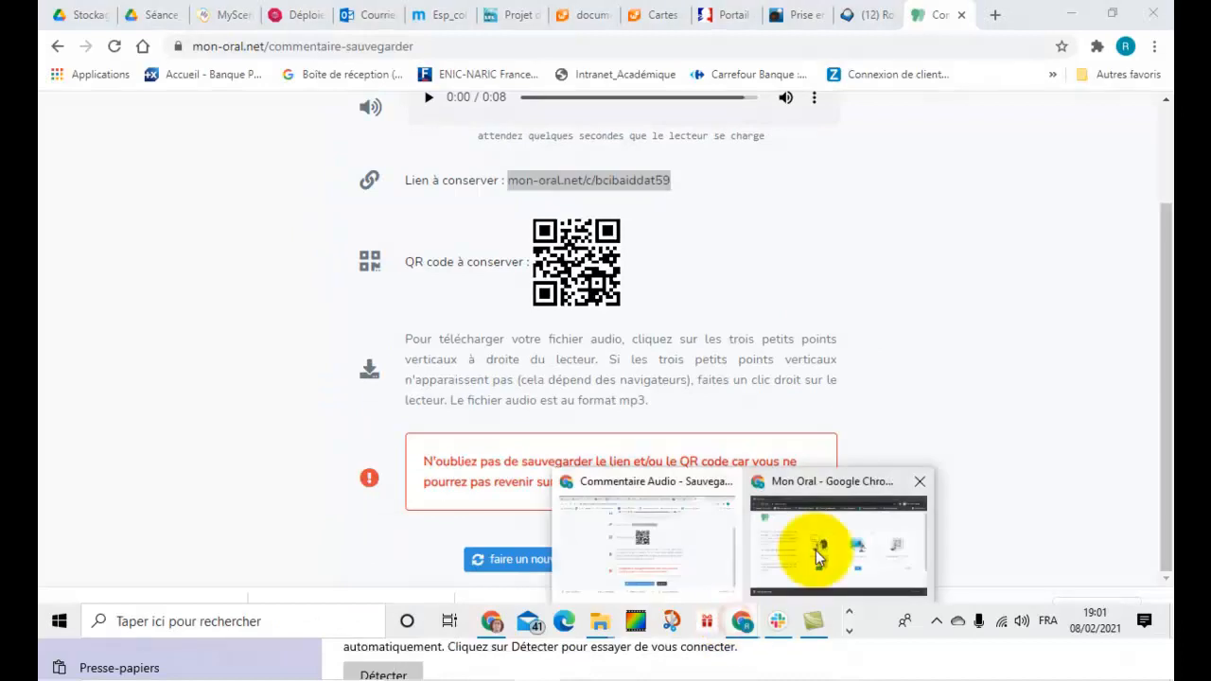
left_click(860, 541)
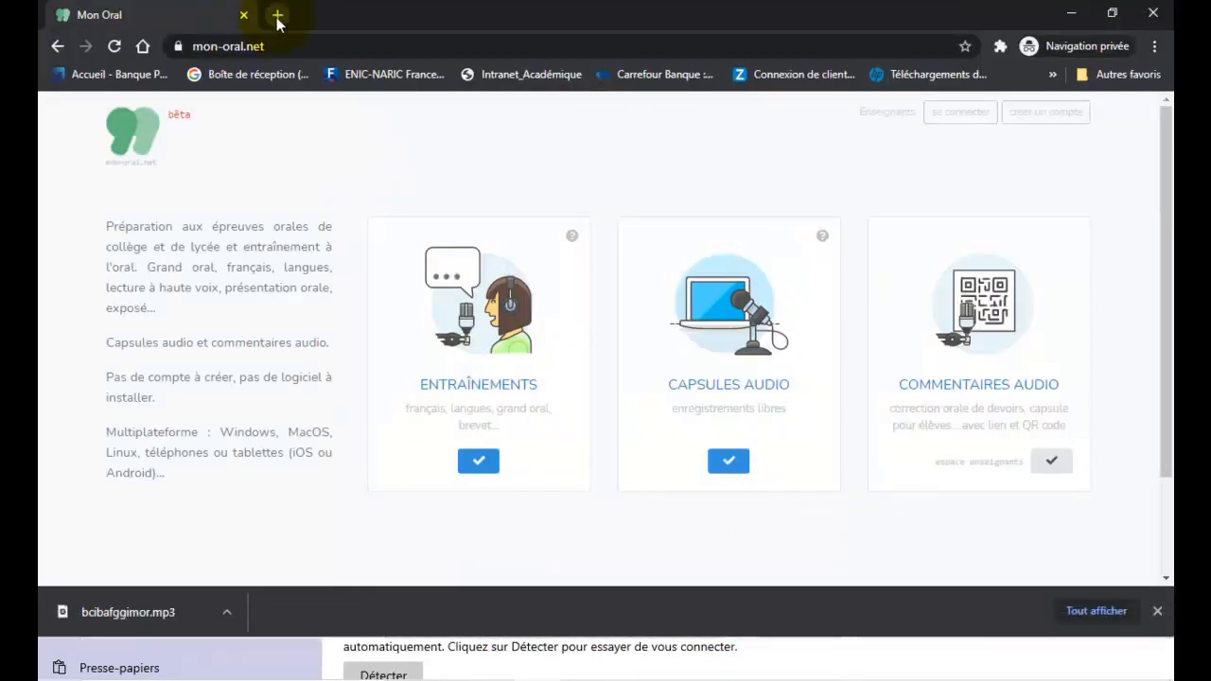
left_click(273, 16)
key("ctrl+v")
key("Return")
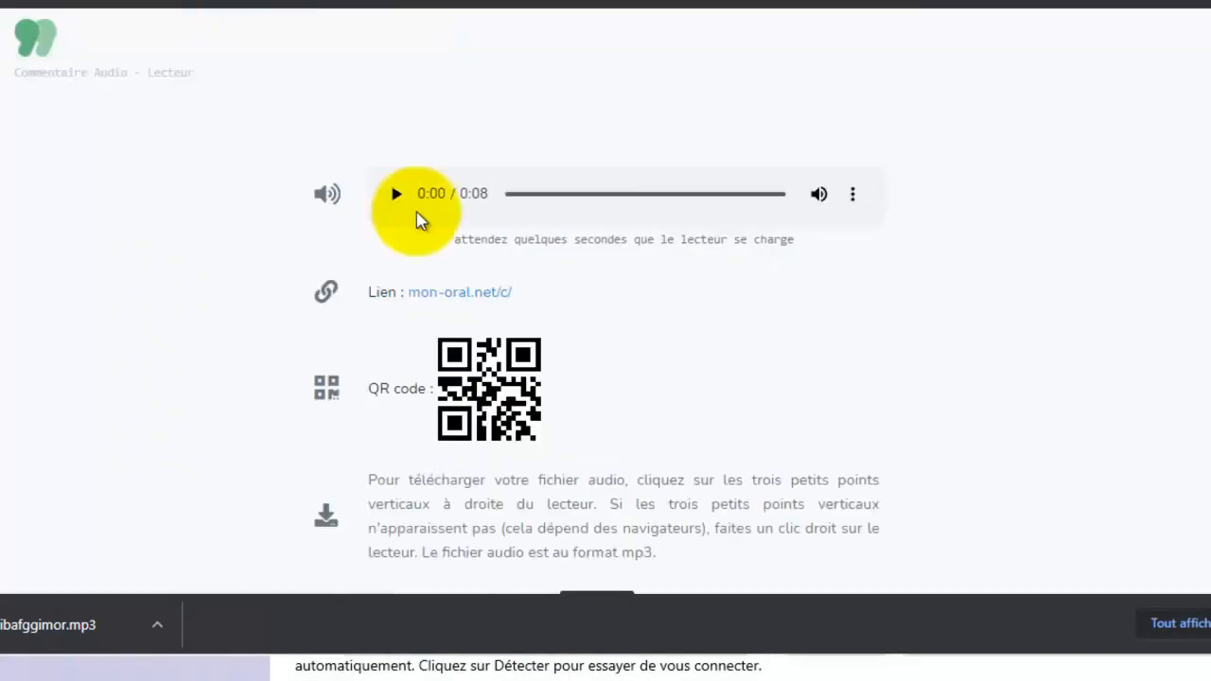
left_click(395, 194)
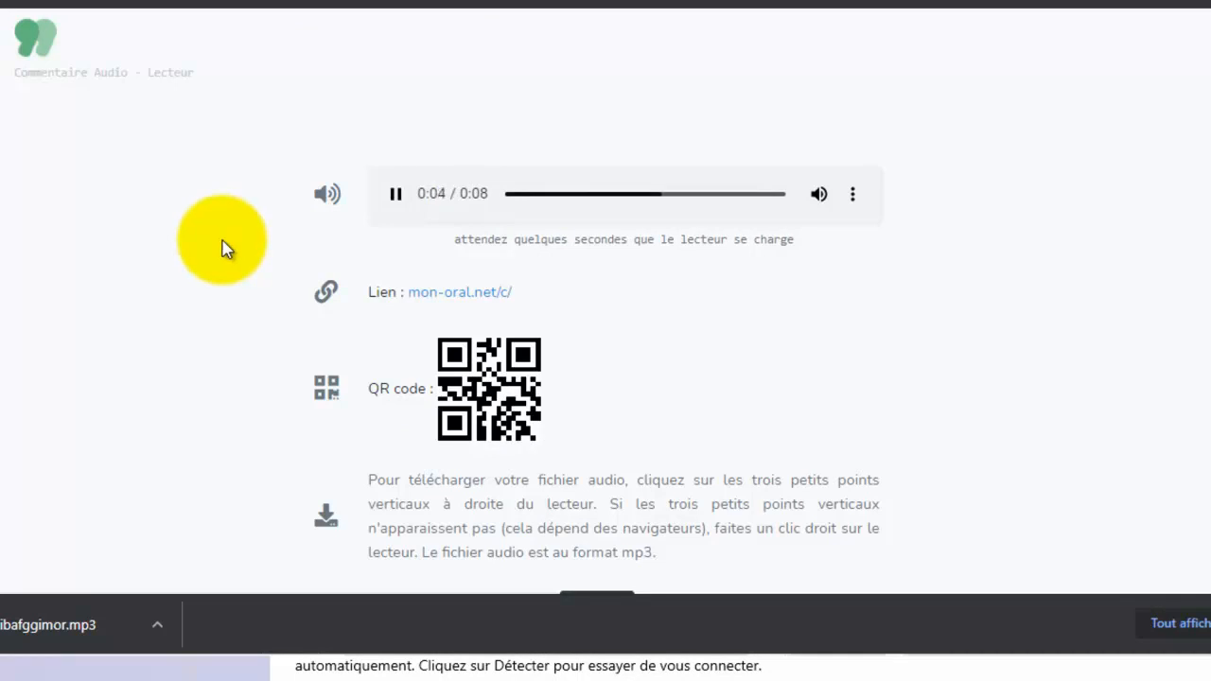
left_click(395, 199)
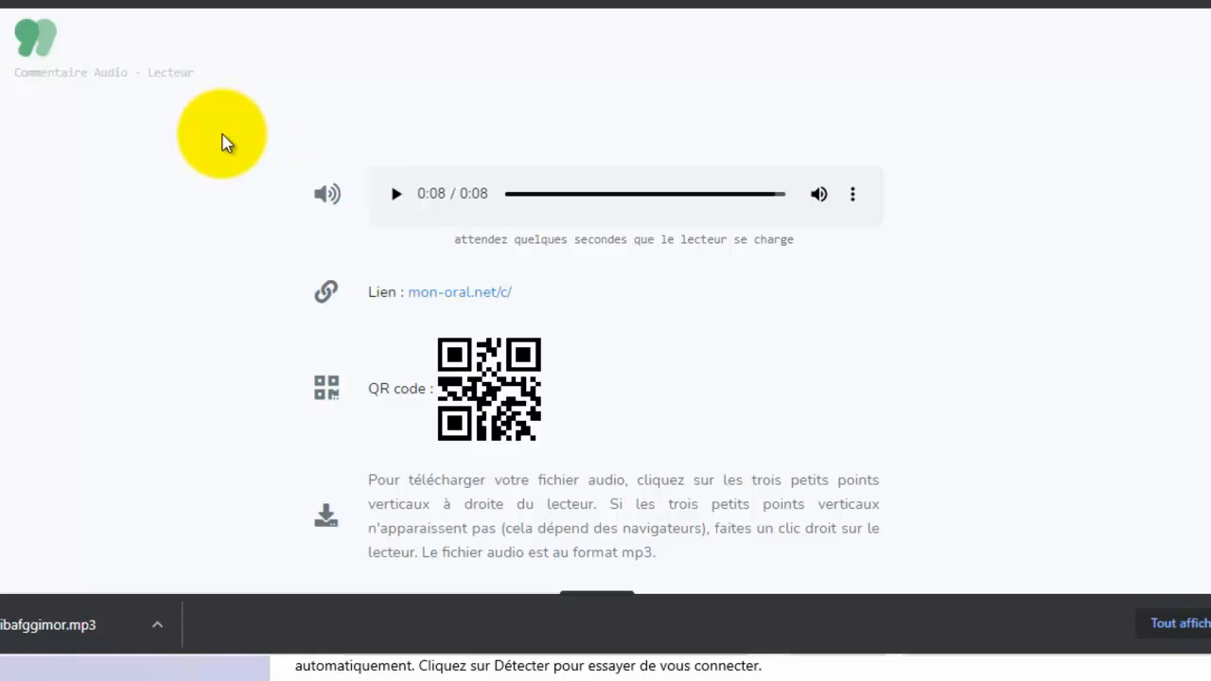
- Return to the window with the saved audio comment, quit that page and open the teacher's console
mouse_move(716, 641)
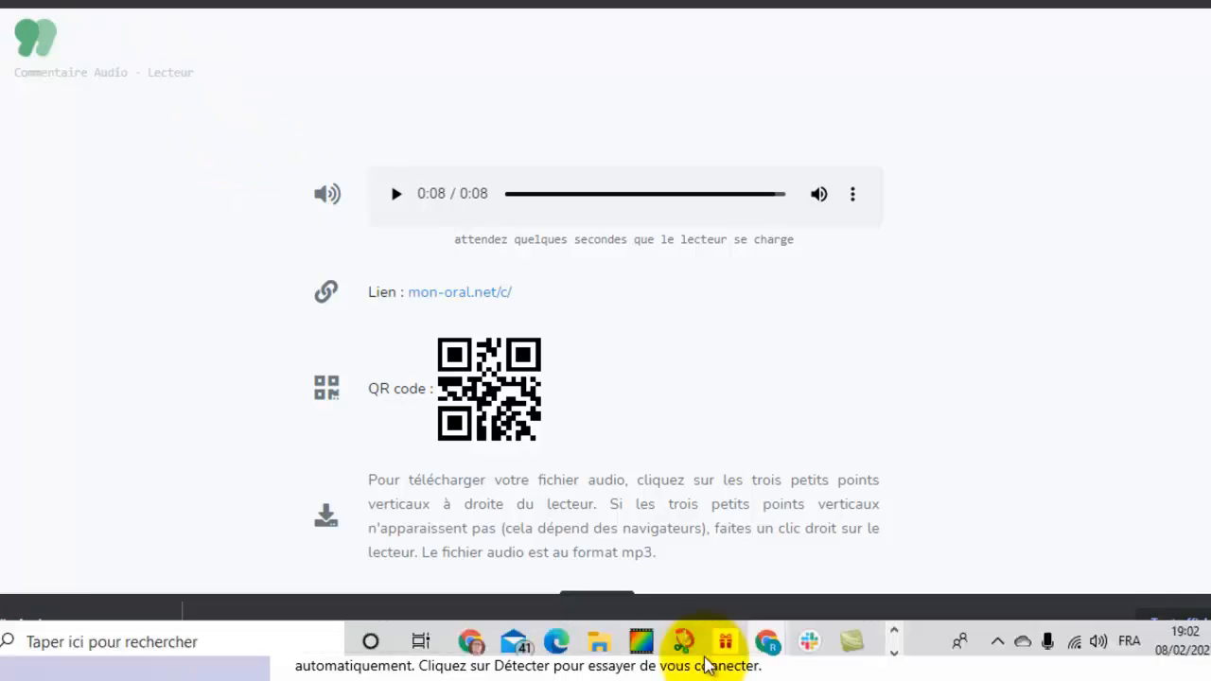
mouse_move(767, 637)
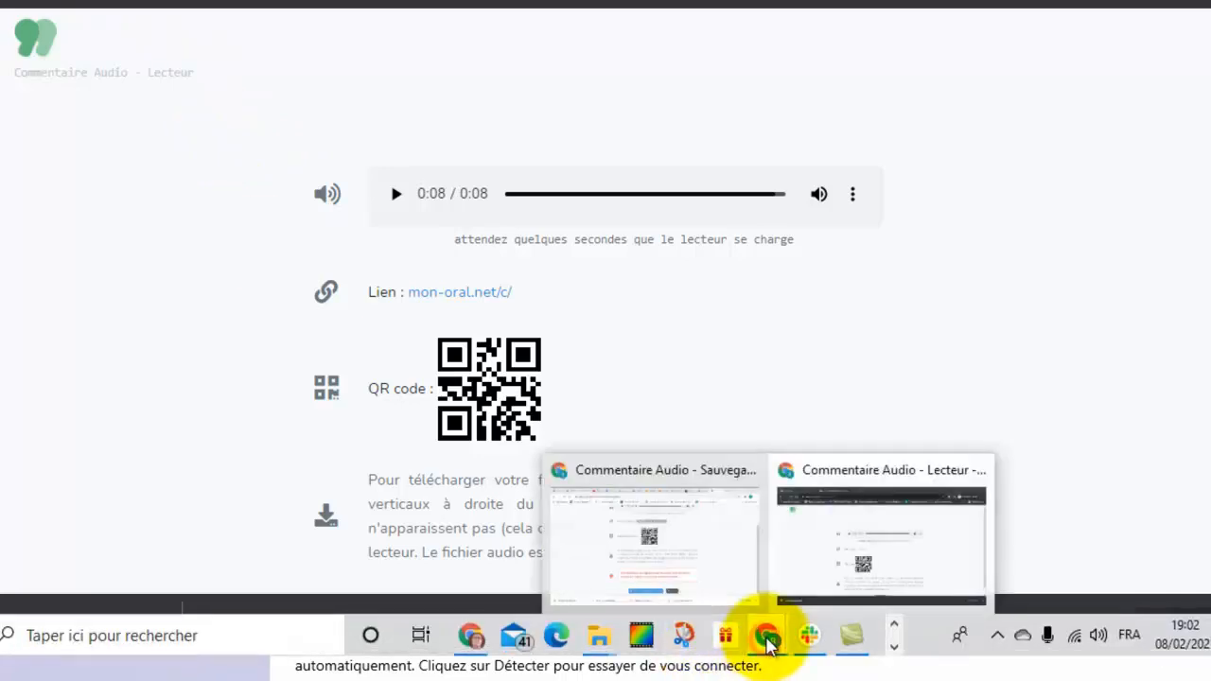
left_click(697, 575)
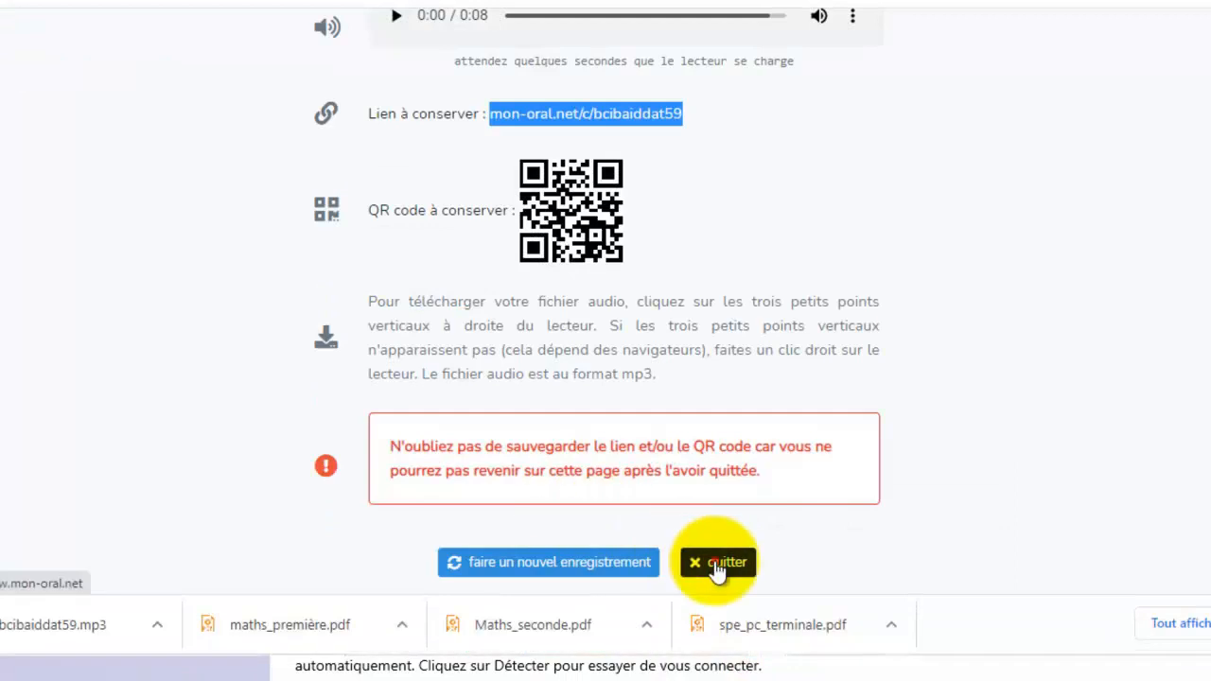
left_click(716, 566)
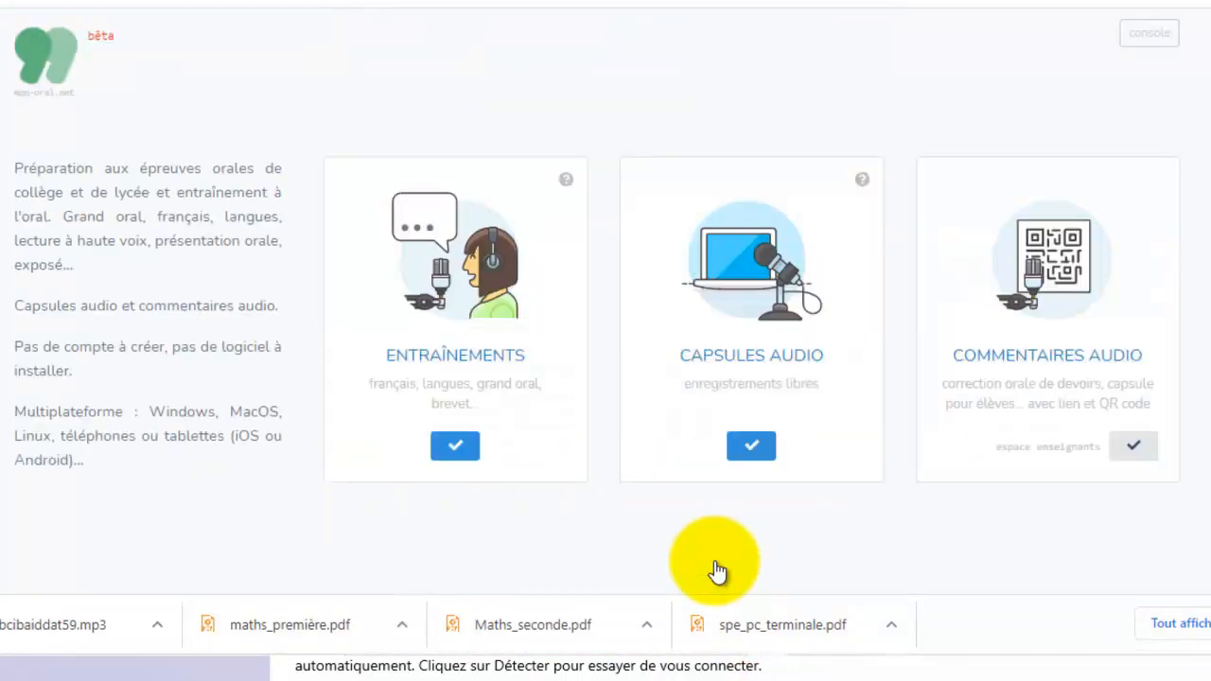
left_click(1148, 32)
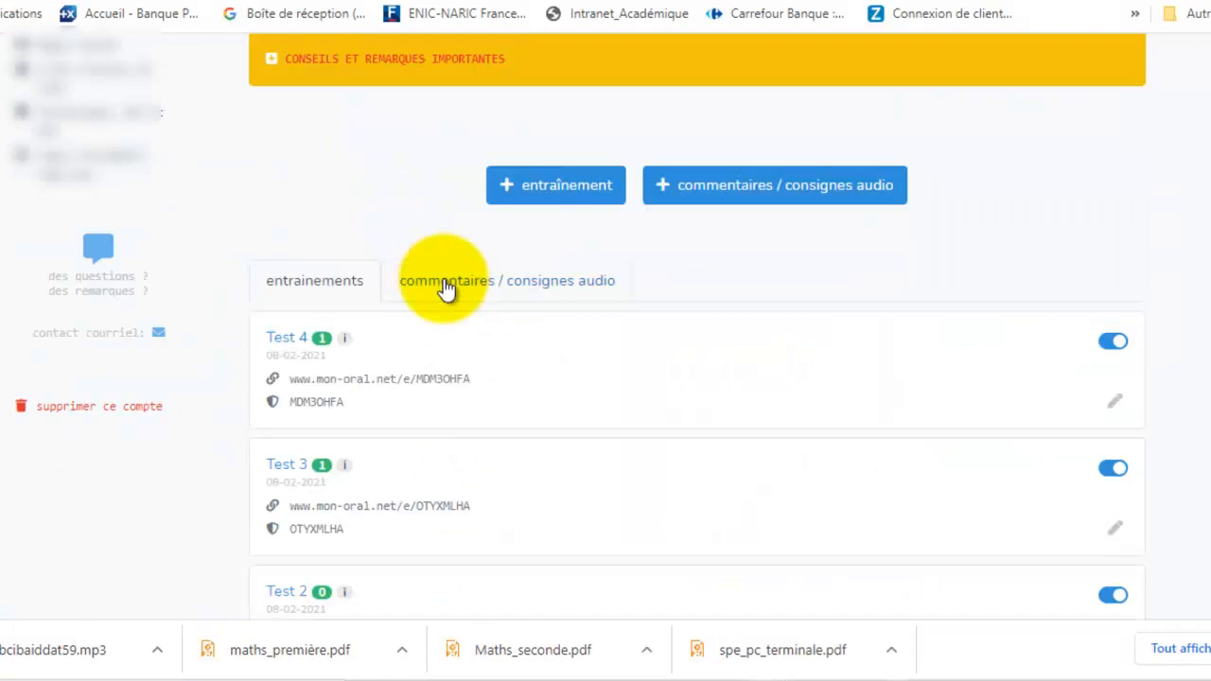
- Show the console's audio comments, expand the bcibaiddat59 entry and review its player, QR code and HTML embed code
left_click(511, 292)
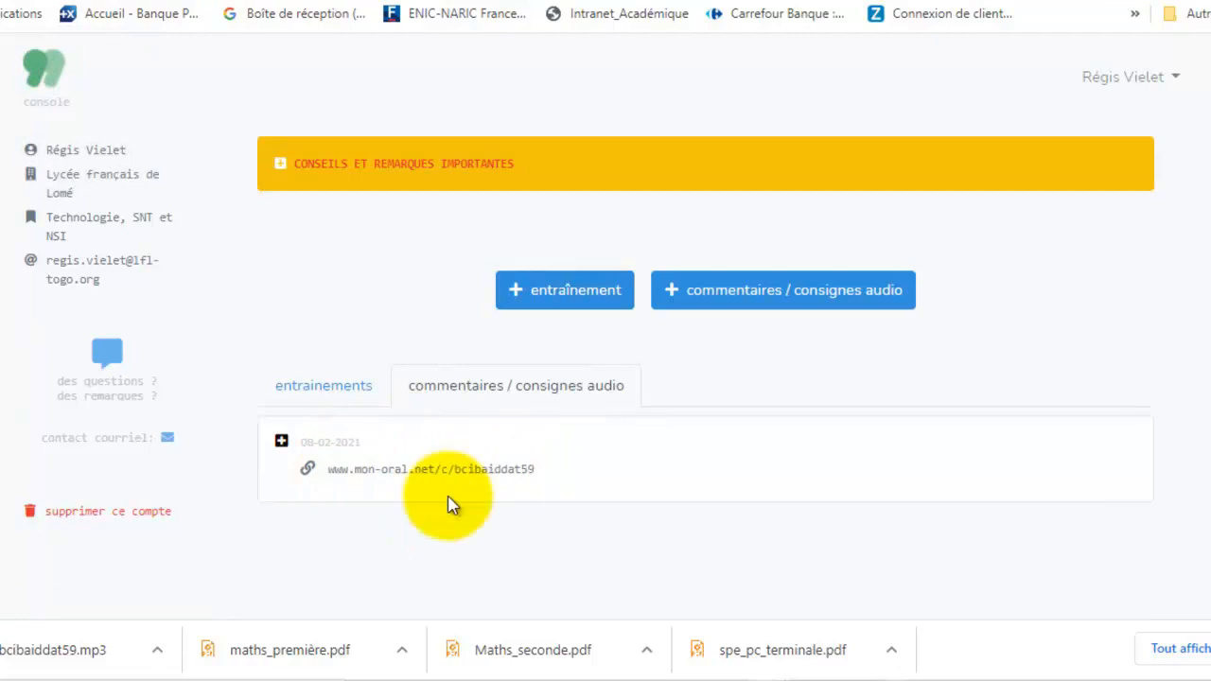
left_click(281, 440)
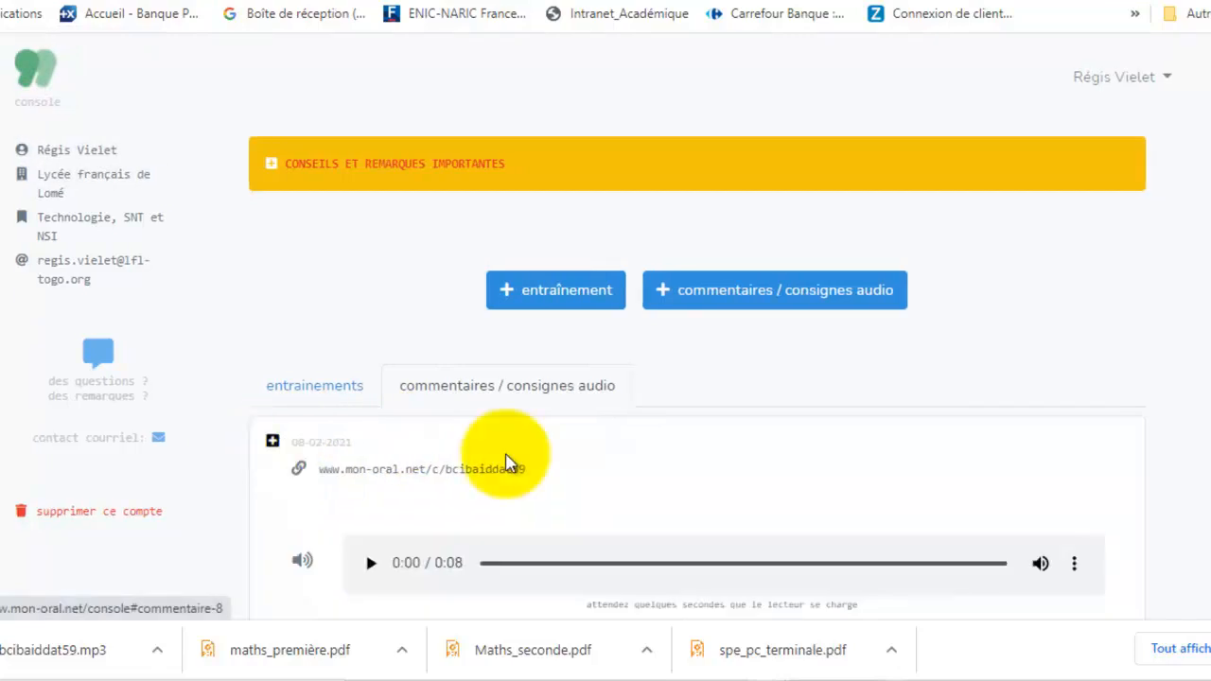
scroll(473, 475, "down", 1)
scroll(397, 481, "down", 1)
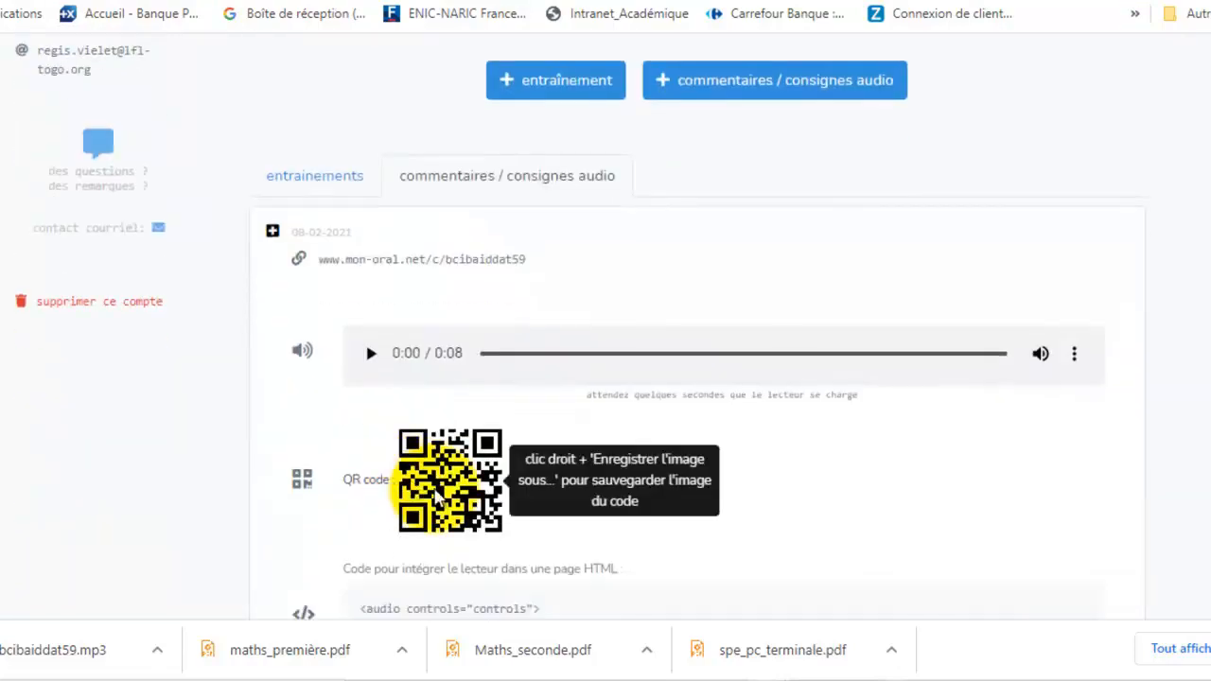
scroll(813, 511, "down", 2)
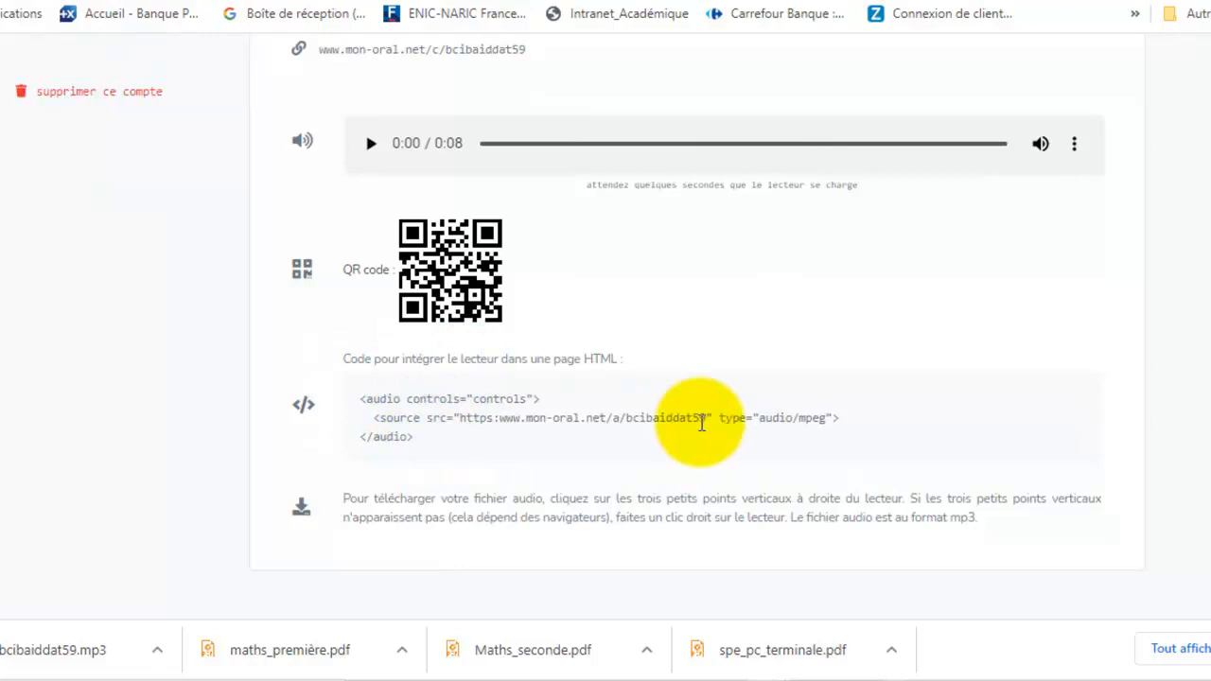
scroll(643, 402, "up", 3)
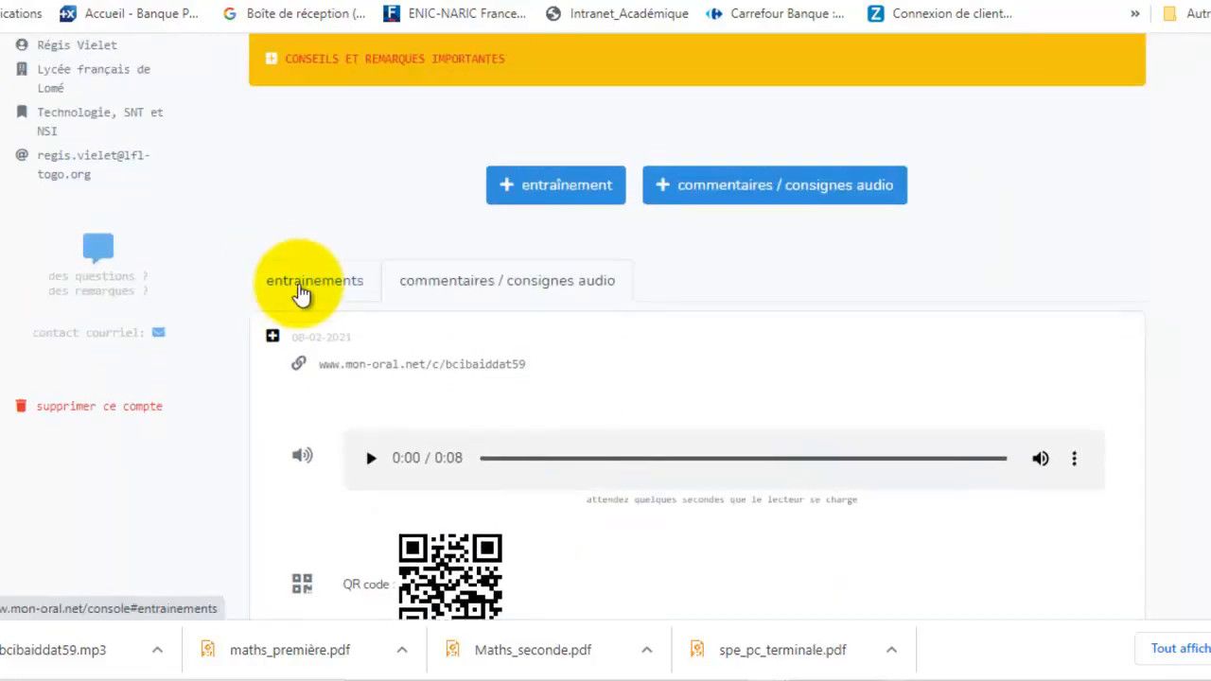